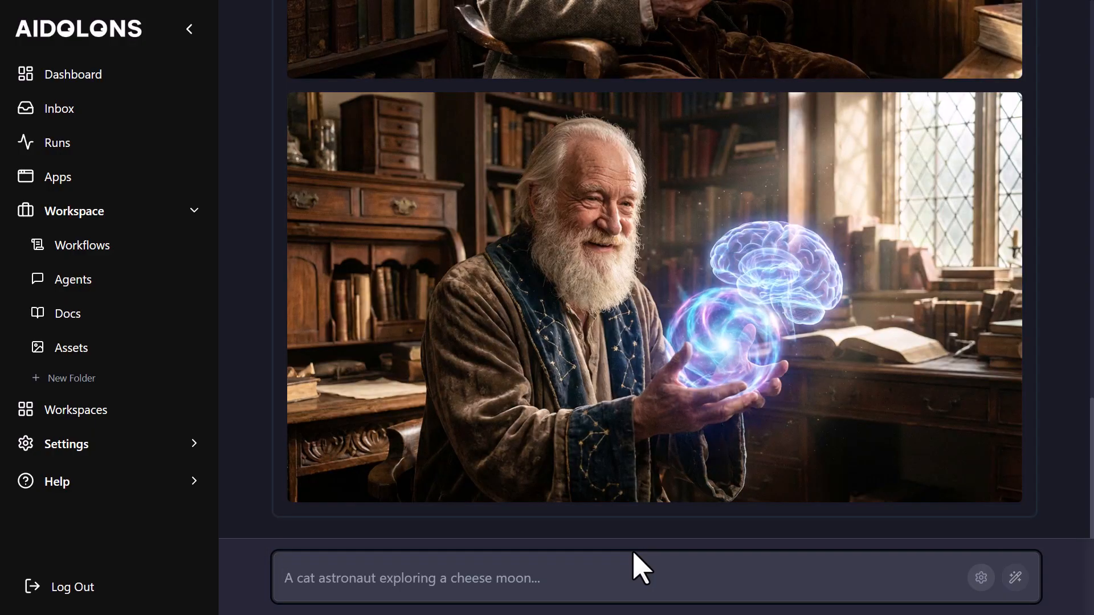
Step: Generate an image from the prompt "a mind that thinks like you"
text(a mind that thinks like you)
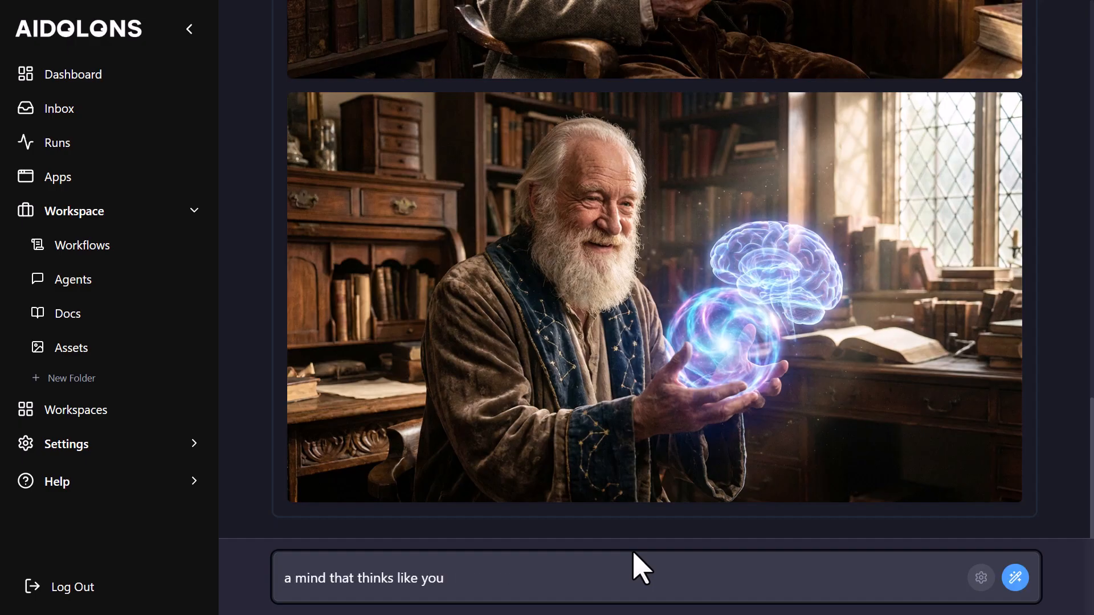
key(Return)
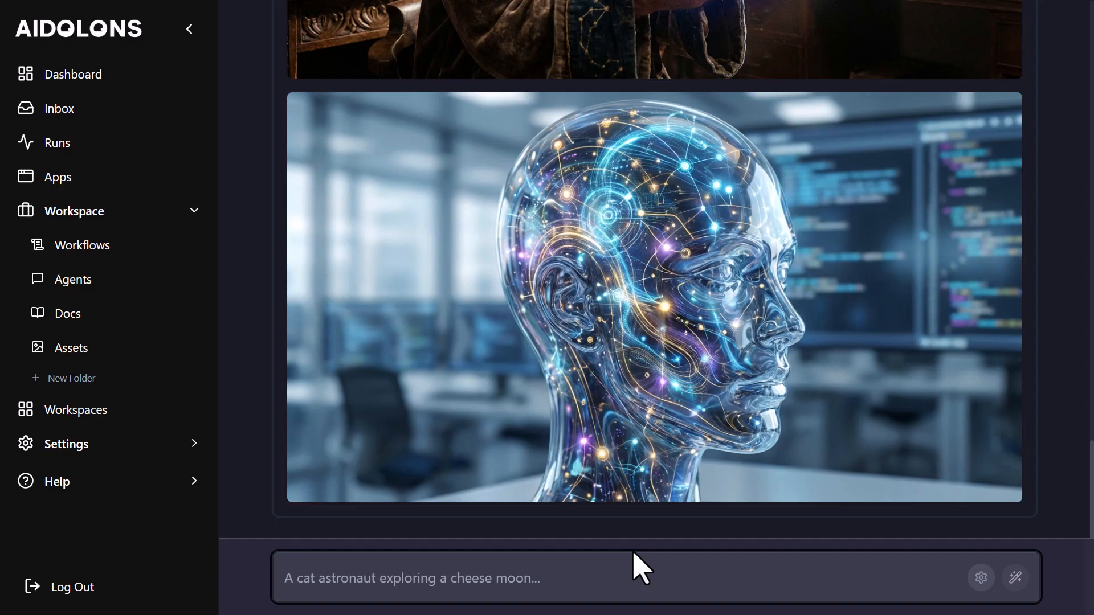
Step: Open the Eidos document in the workspace docs, read its goals and philosophy sections, and return to the document list
click(70, 315)
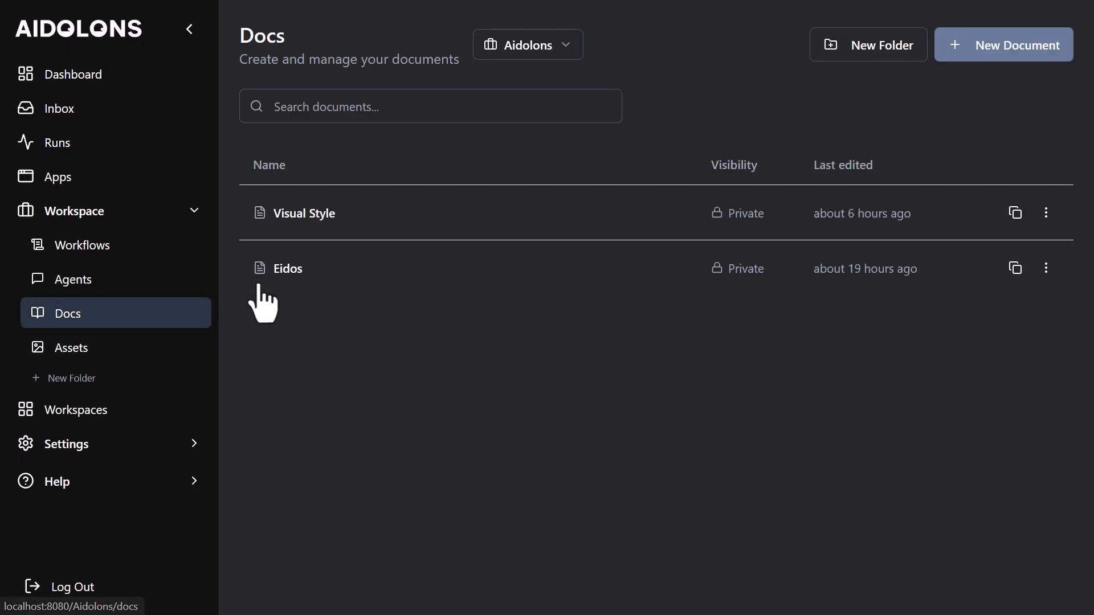
click(290, 282)
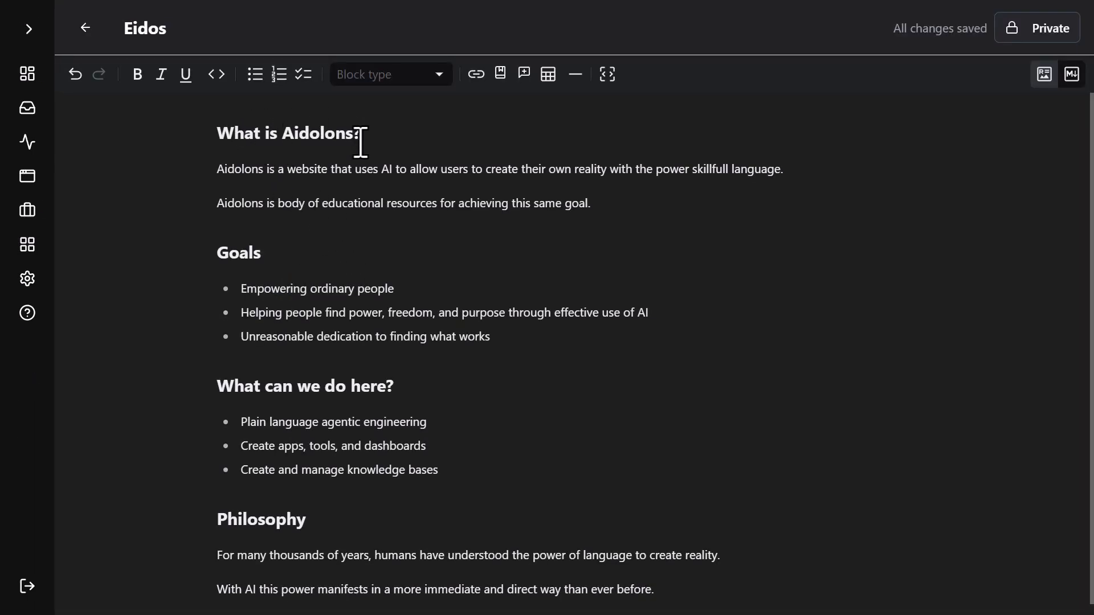
scroll(369, 380, down, 1)
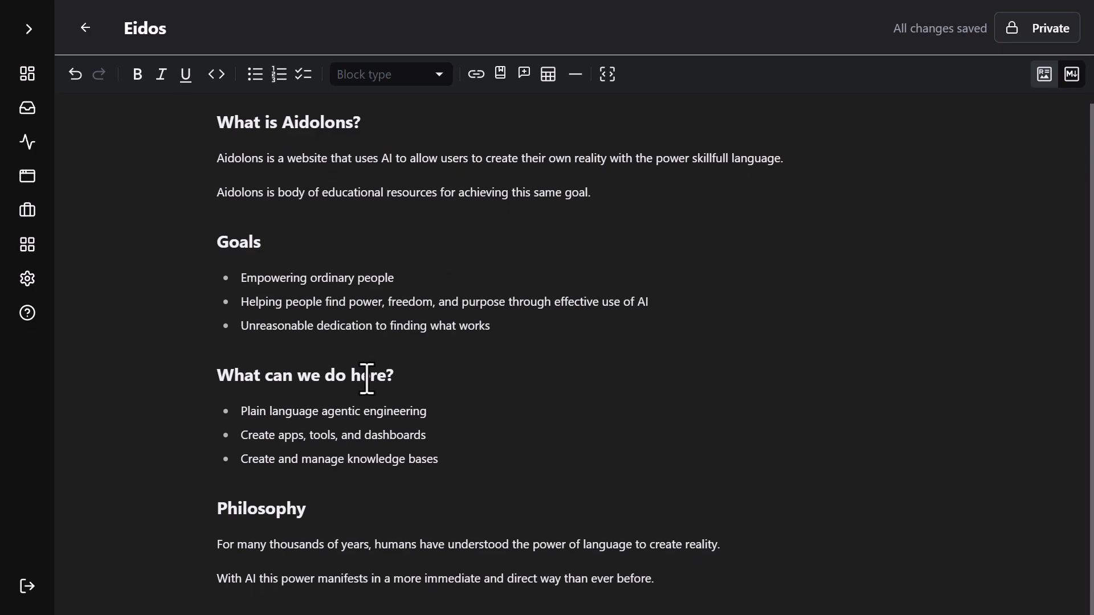
scroll(367, 379, up, 1)
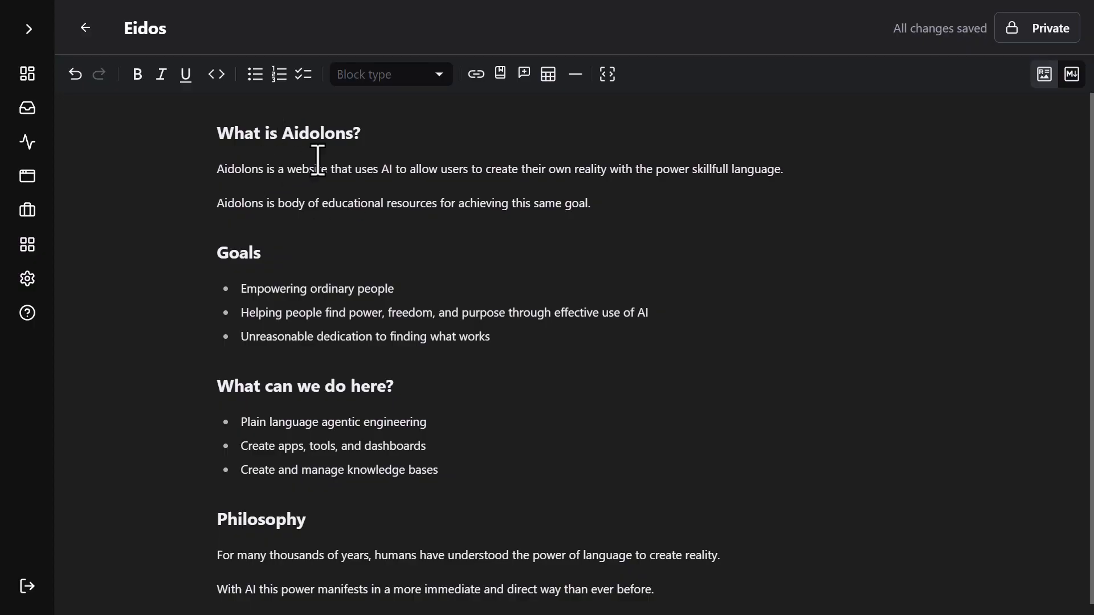
click(337, 191)
key(alt+Left)
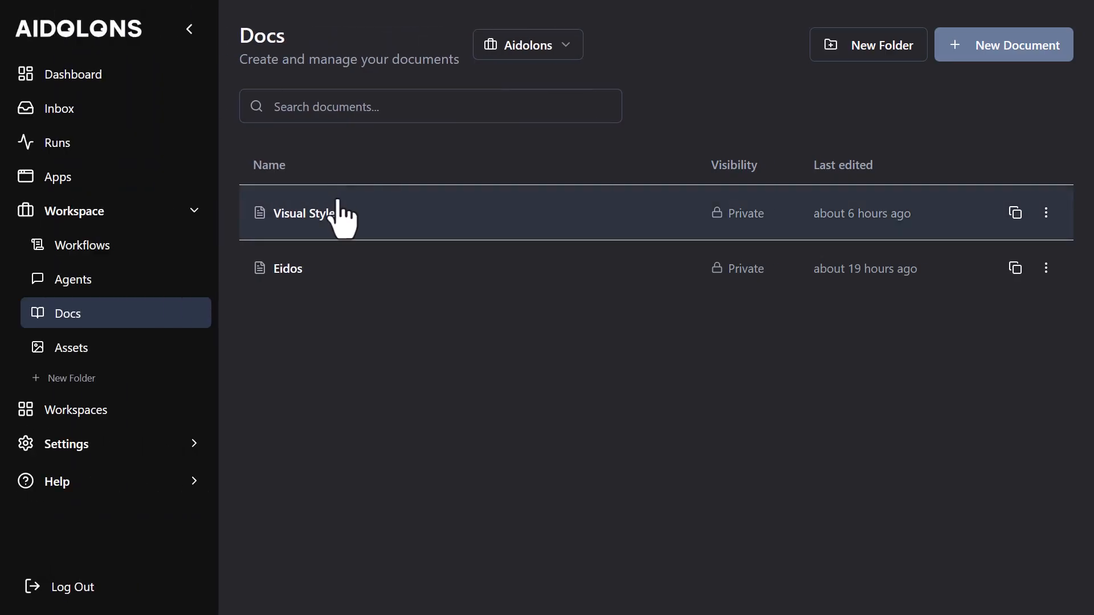
Step: Open the Visual Style document, read through its brand feeling, themes and aesthetic sections, and return to the document list
click(386, 231)
scroll(379, 212, down, 4)
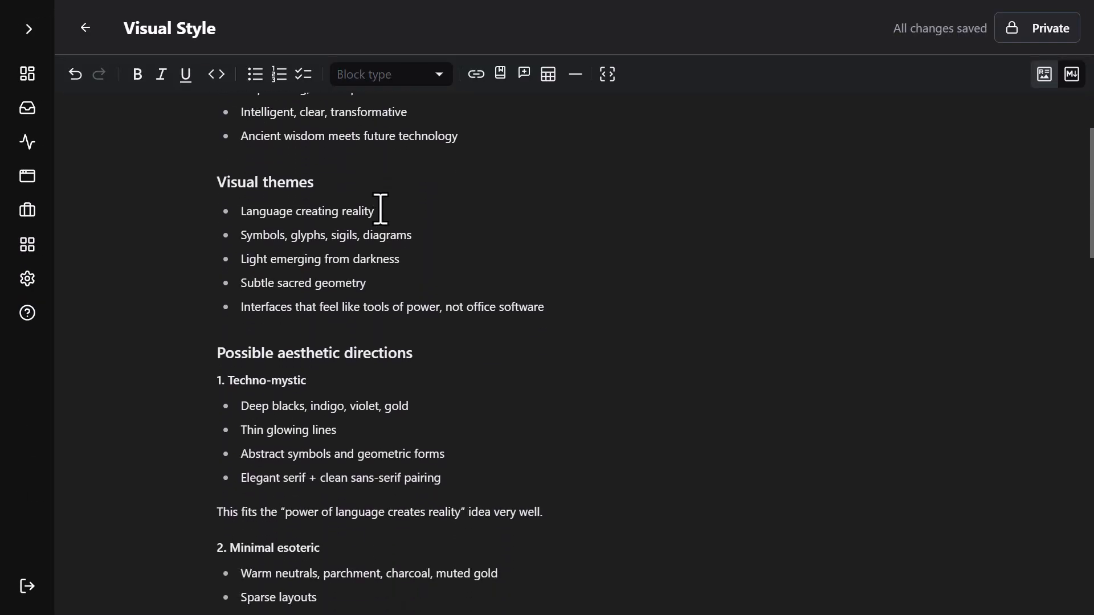
scroll(381, 209, down, 5)
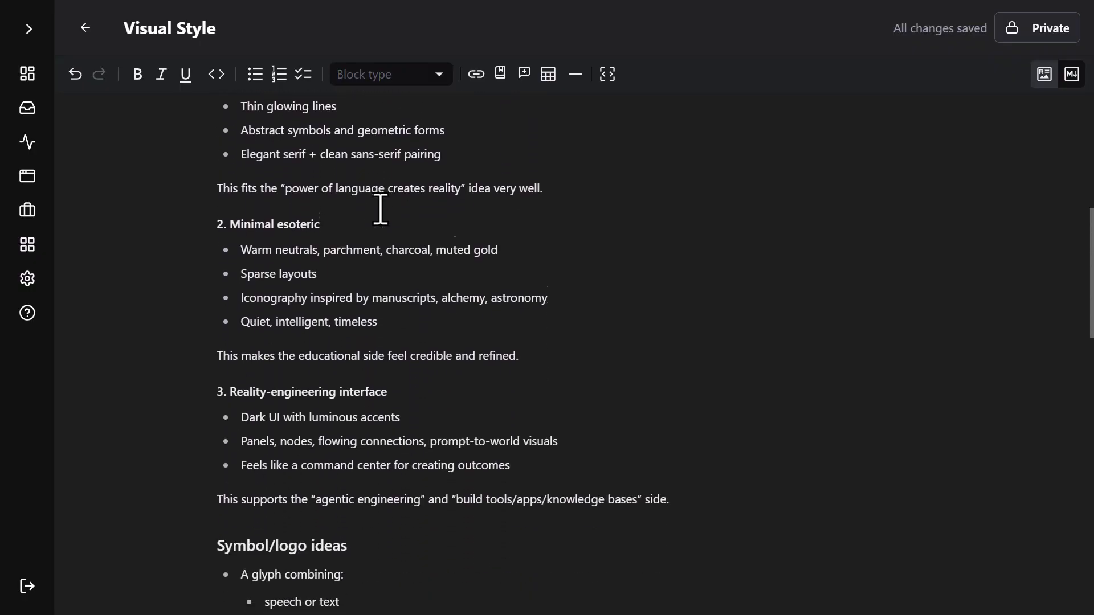
scroll(381, 208, up, 9)
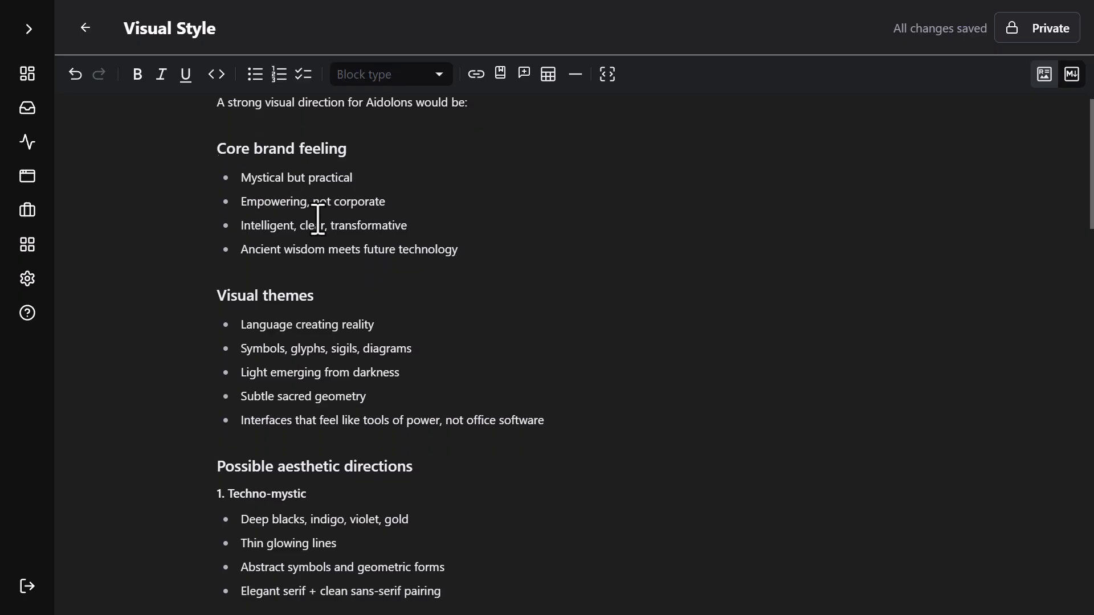
scroll(315, 220, down, 3)
scroll(317, 220, down, 4)
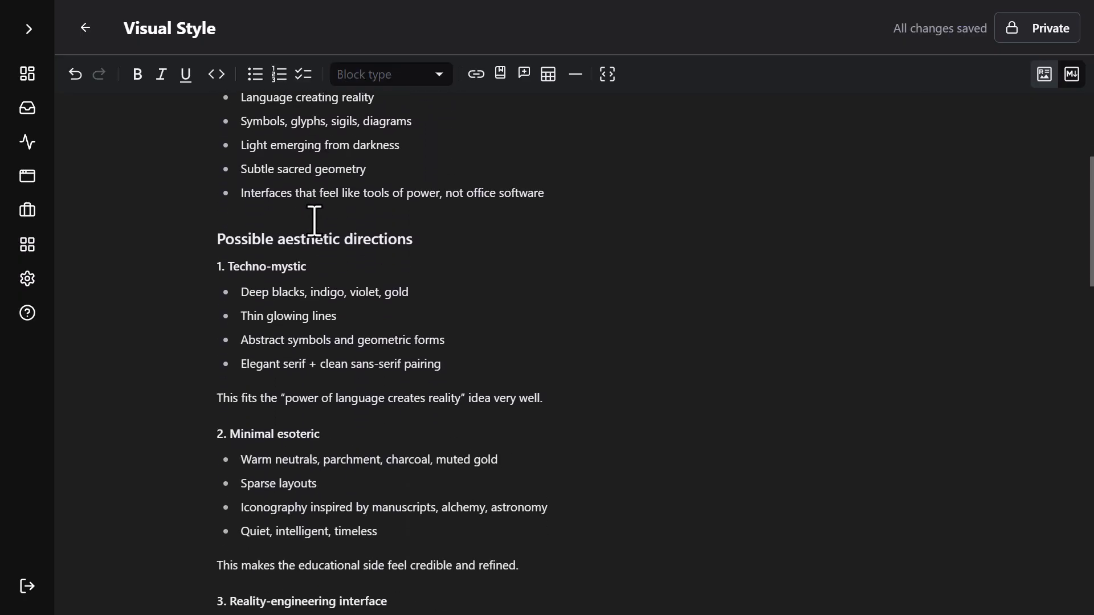
scroll(314, 221, down, 3)
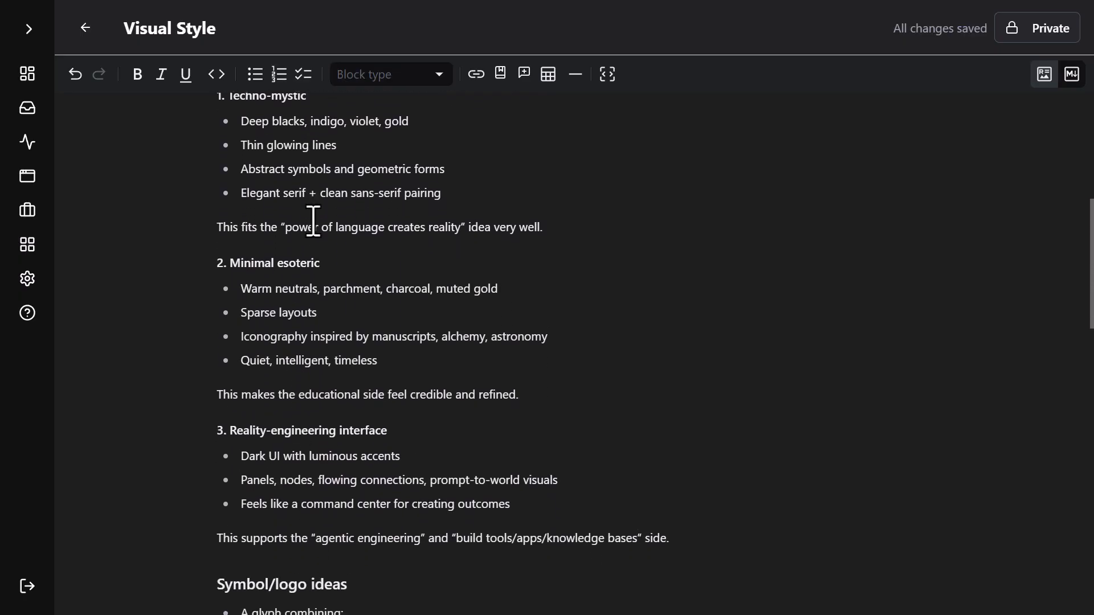
scroll(314, 221, down, 4)
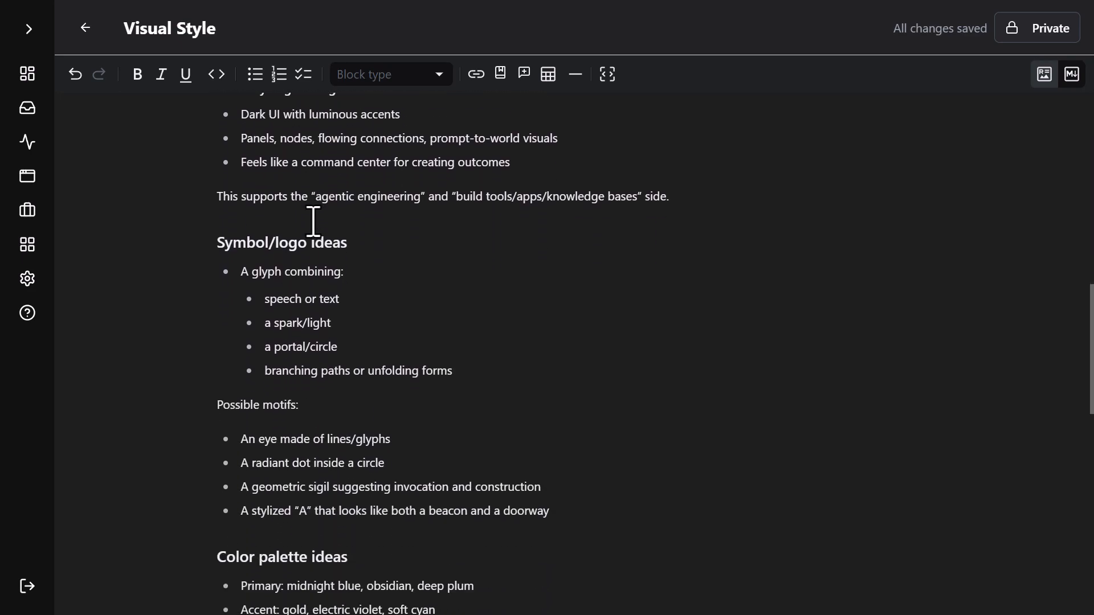
scroll(313, 221, down, 5)
scroll(278, 225, down, 3)
scroll(363, 148, down, 7)
scroll(318, 362, up, 5)
scroll(324, 366, up, 20)
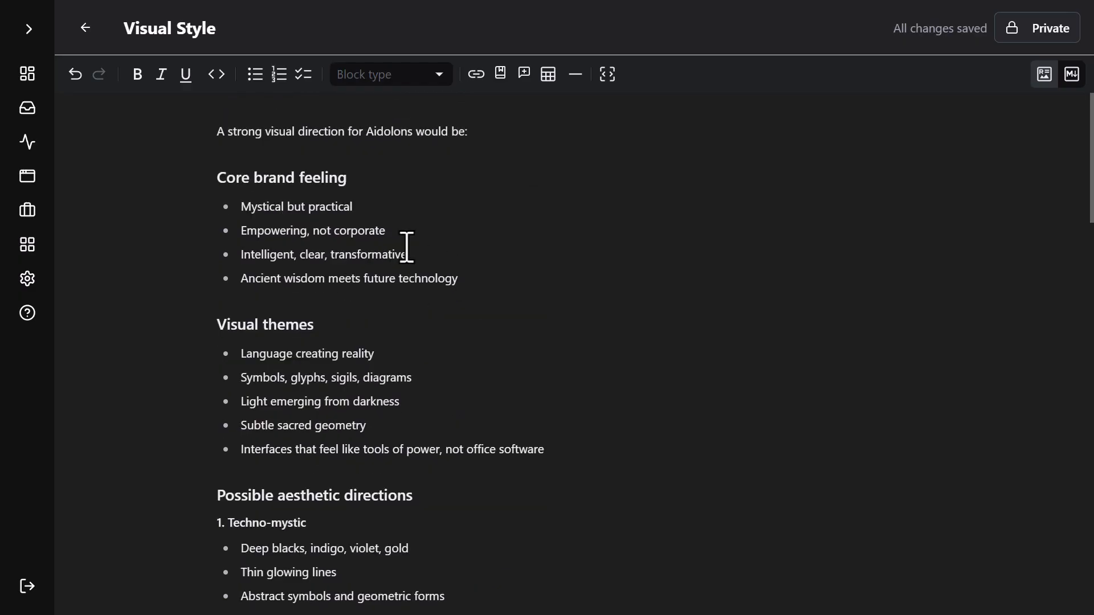
scroll(428, 267, down, 6)
scroll(427, 268, down, 5)
key(alt+Left)
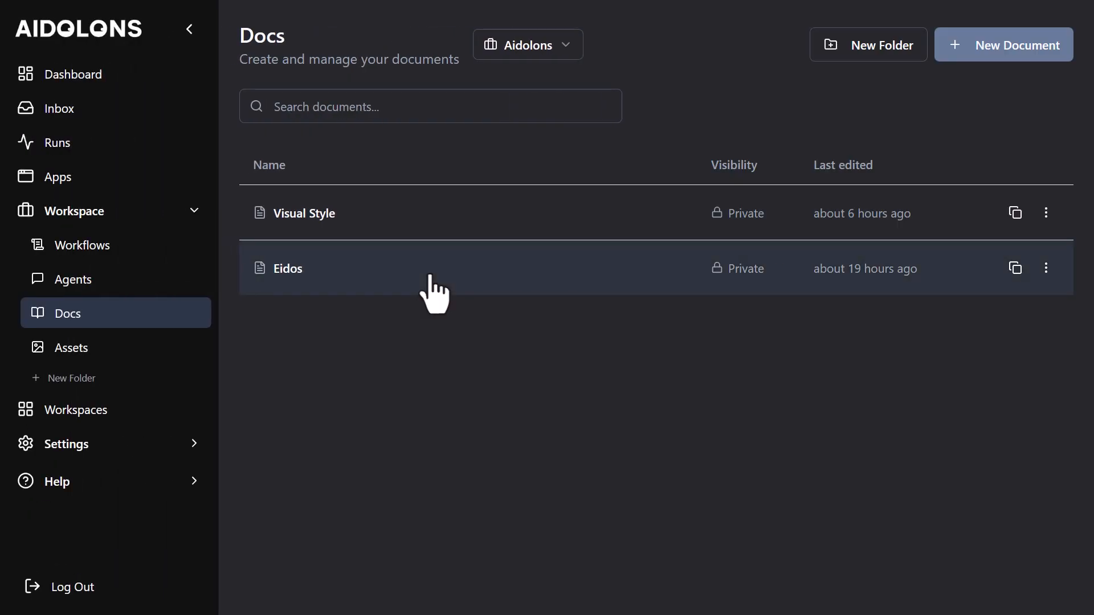
Step: Reopen the Eidos document to review its content, and go back to the document list
click(431, 276)
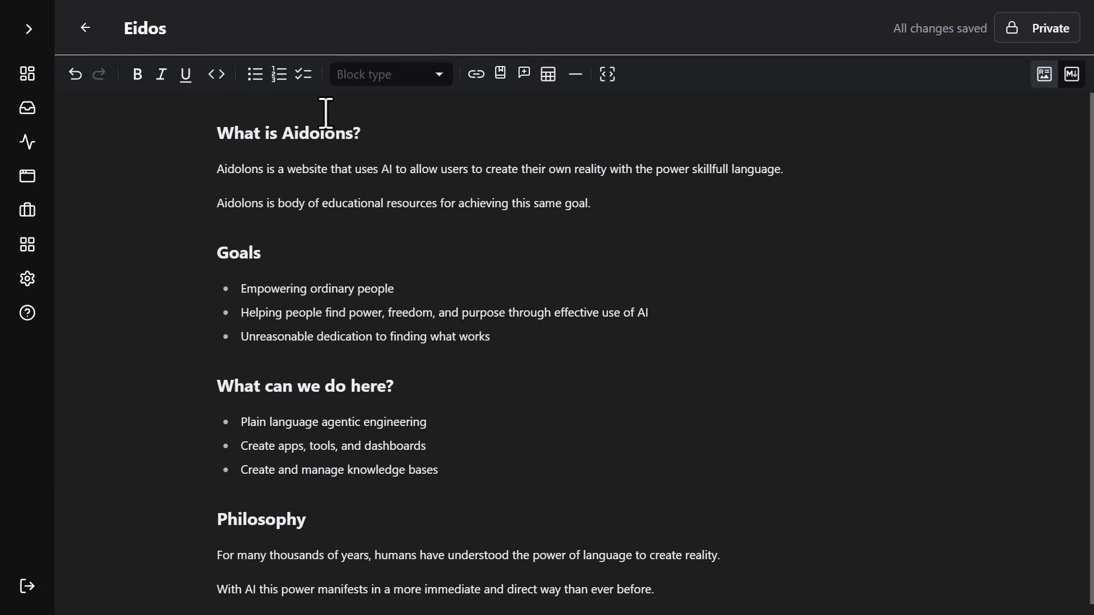
scroll(309, 337, down, 1)
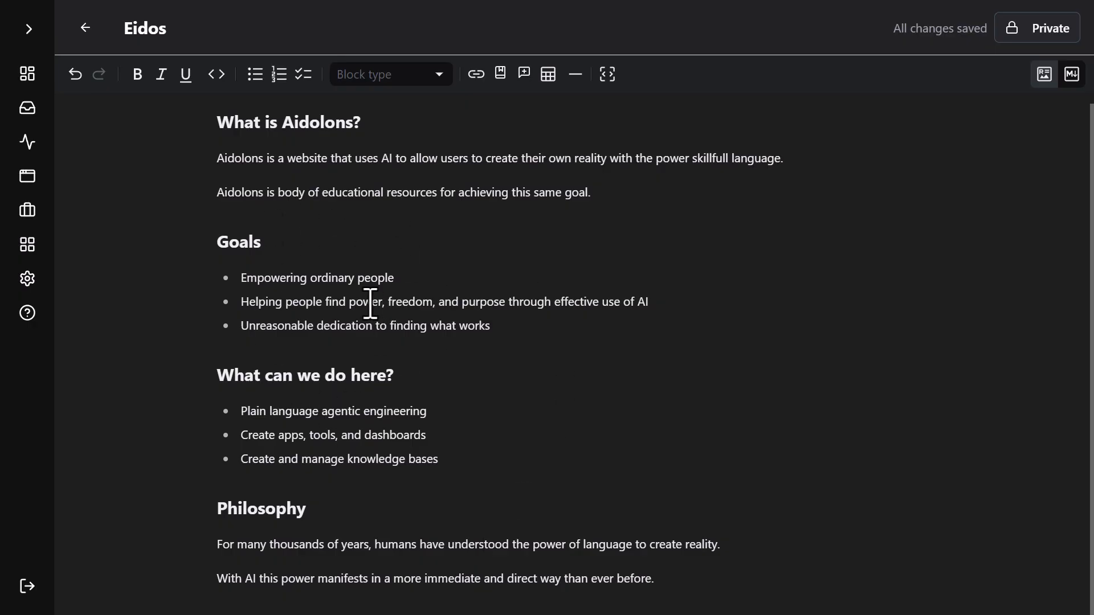
scroll(359, 234, up, 1)
key(alt+Left)
Step: In the Visual Style document, delete the opening line "A strong visual direction for Aidolons would be:" together with its empty paragraph
click(361, 229)
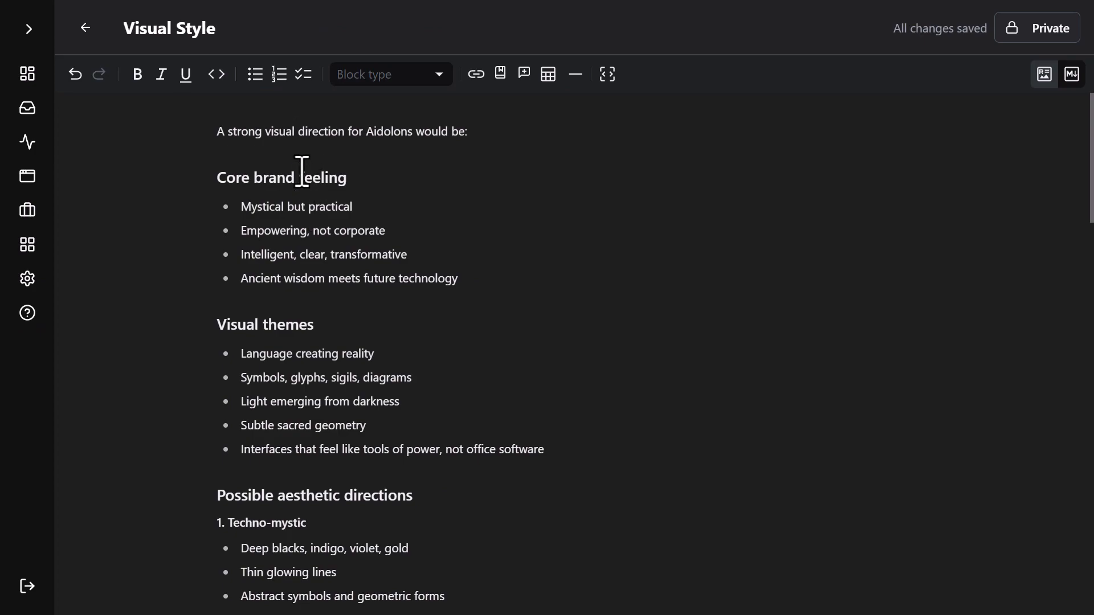
scroll(301, 171, down, 6)
scroll(302, 171, down, 5)
scroll(302, 171, down, 4)
scroll(302, 171, down, 3)
scroll(302, 171, up, 15)
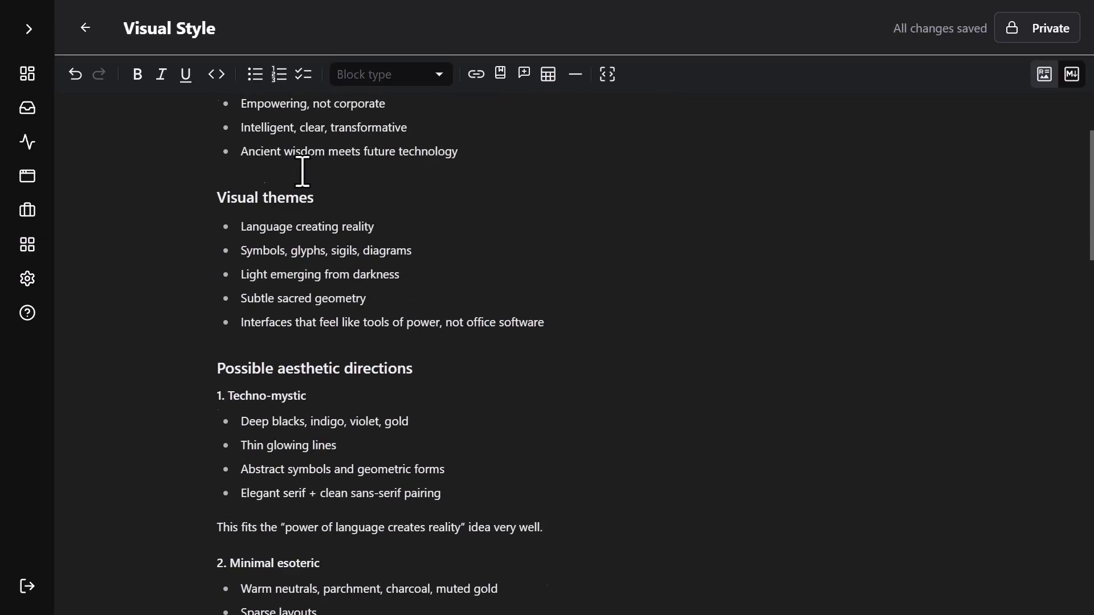
scroll(302, 171, up, 2)
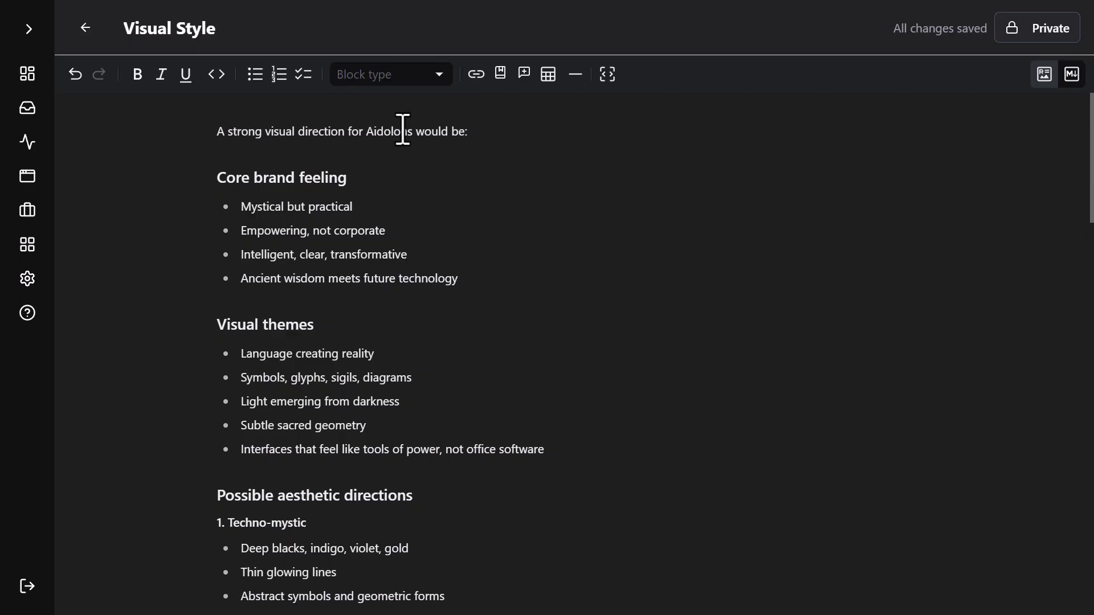
triple_click(384, 134)
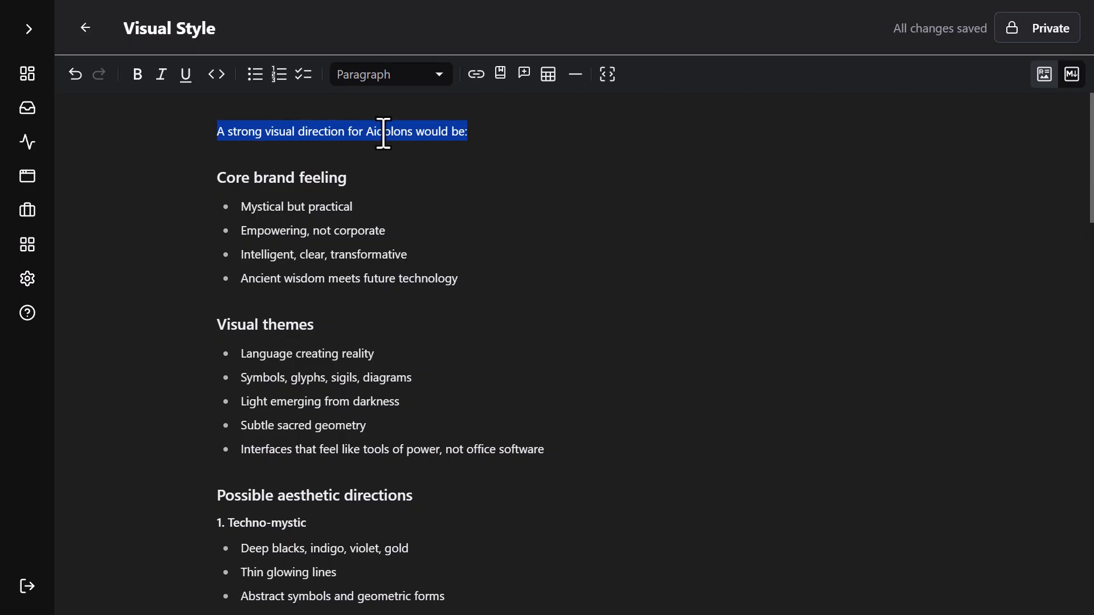
key(Delete)
key(Delete)
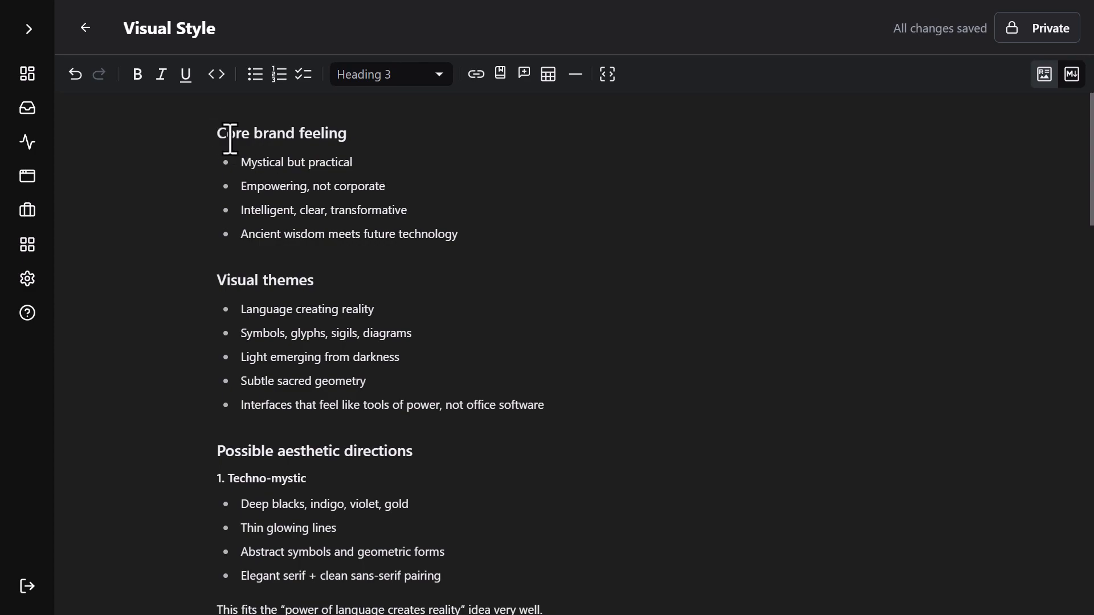
drag(222, 141, 447, 232)
click(260, 165)
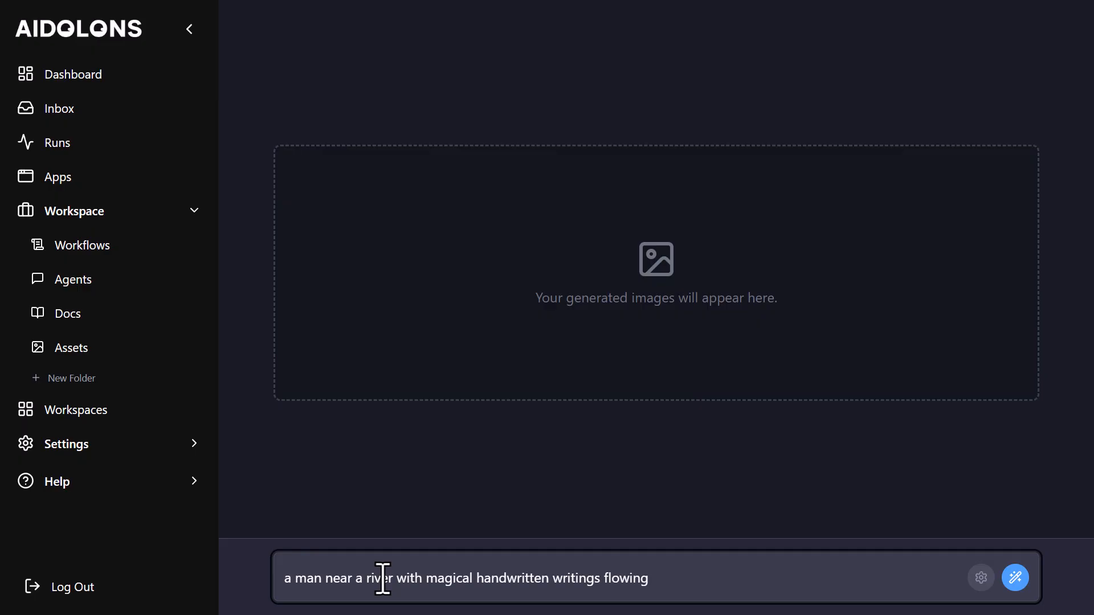
Step: Complete the image prompt as "a man near a river with magical handwritten writings flowing around him like energy" and generate the image
text(around him like energy)
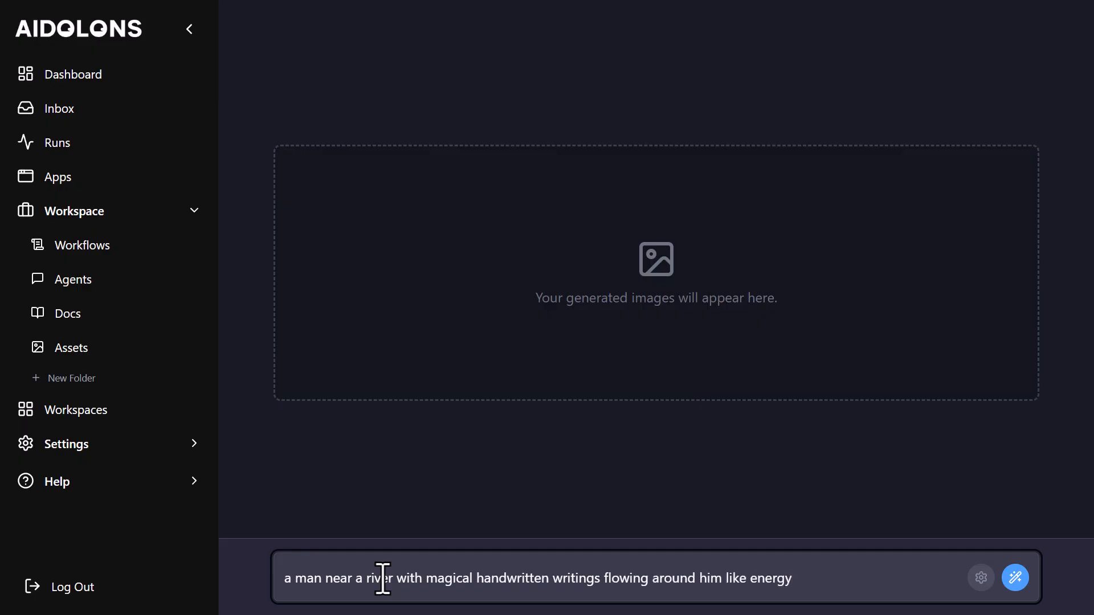
key(Return)
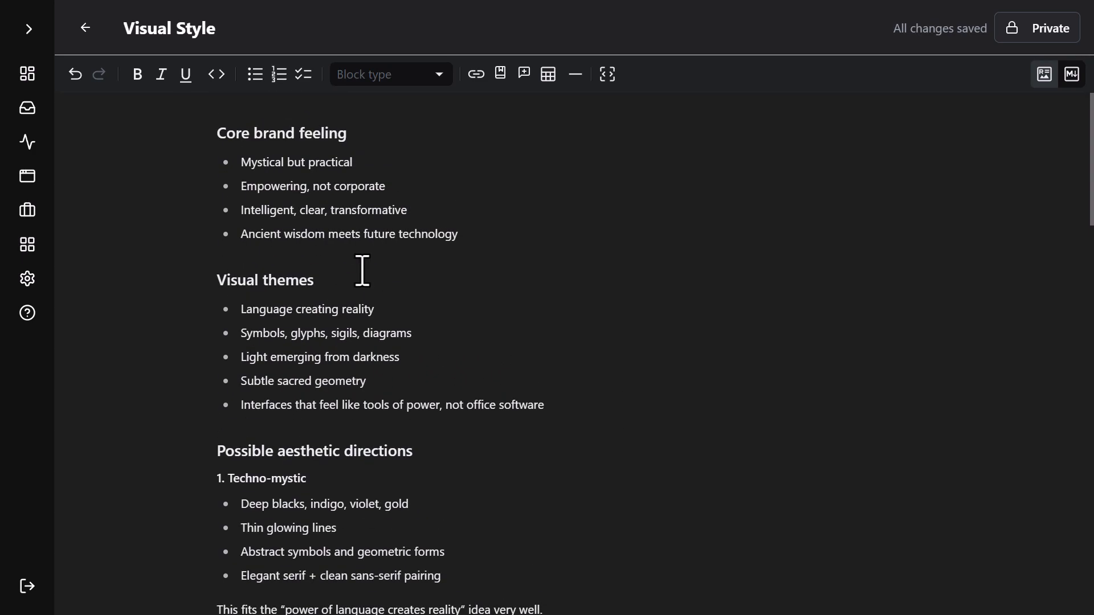
Step: Review the three possible aesthetic directions in the Visual Style document
scroll(432, 400, down, 2)
scroll(432, 402, down, 5)
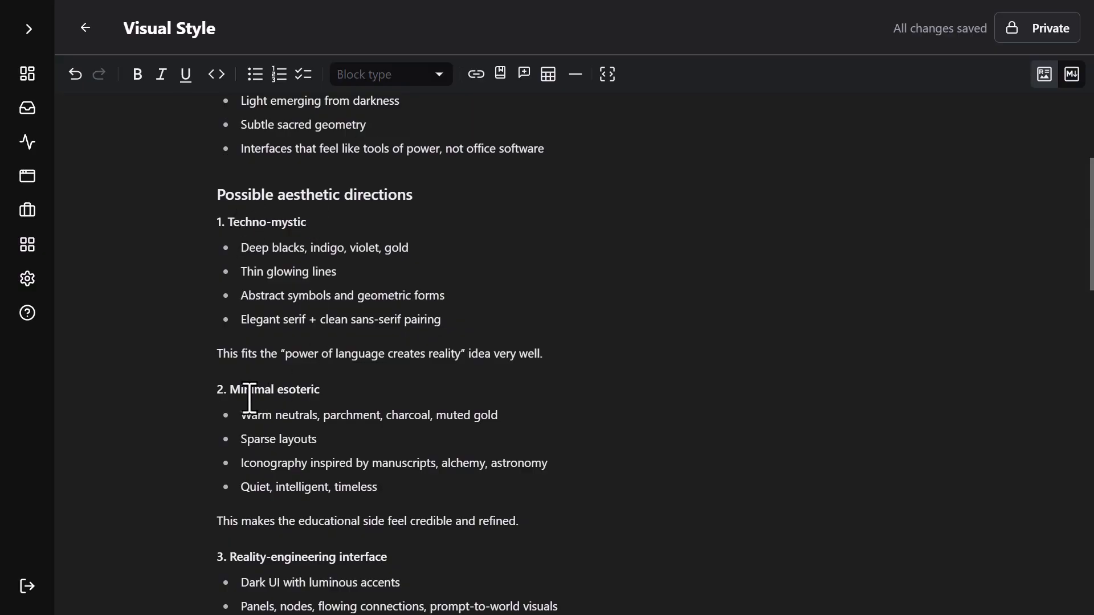
scroll(303, 562, down, 3)
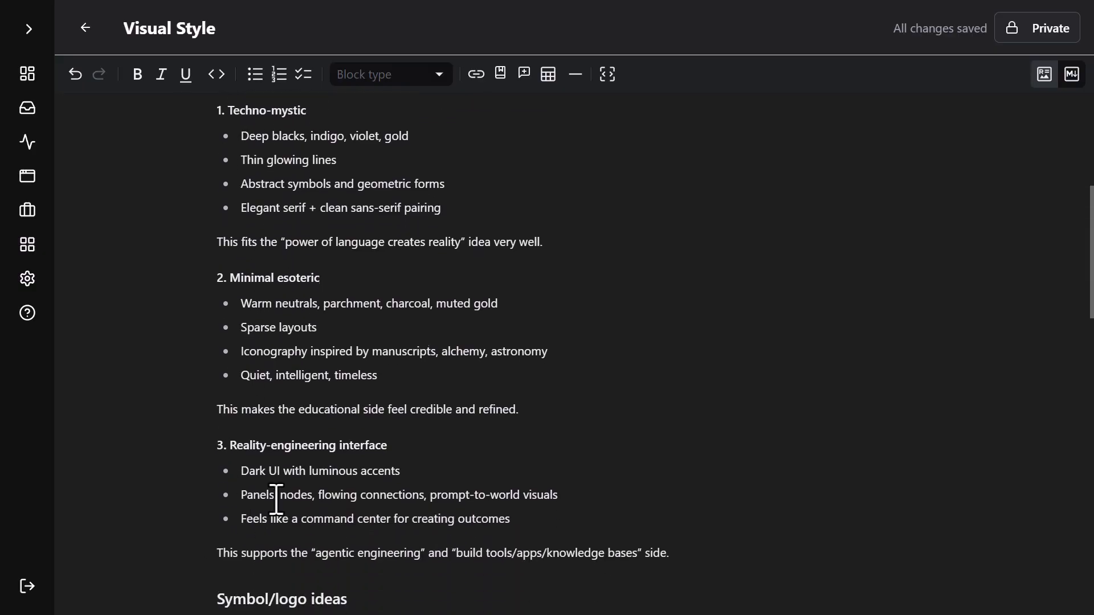
scroll(379, 414, up, 2)
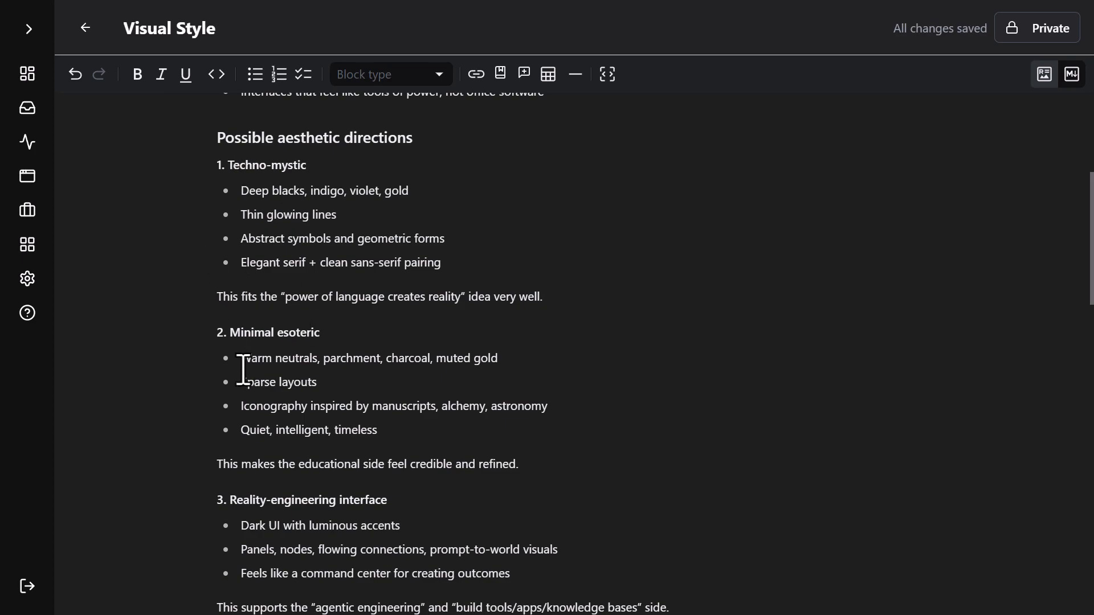
scroll(240, 373, down, 1)
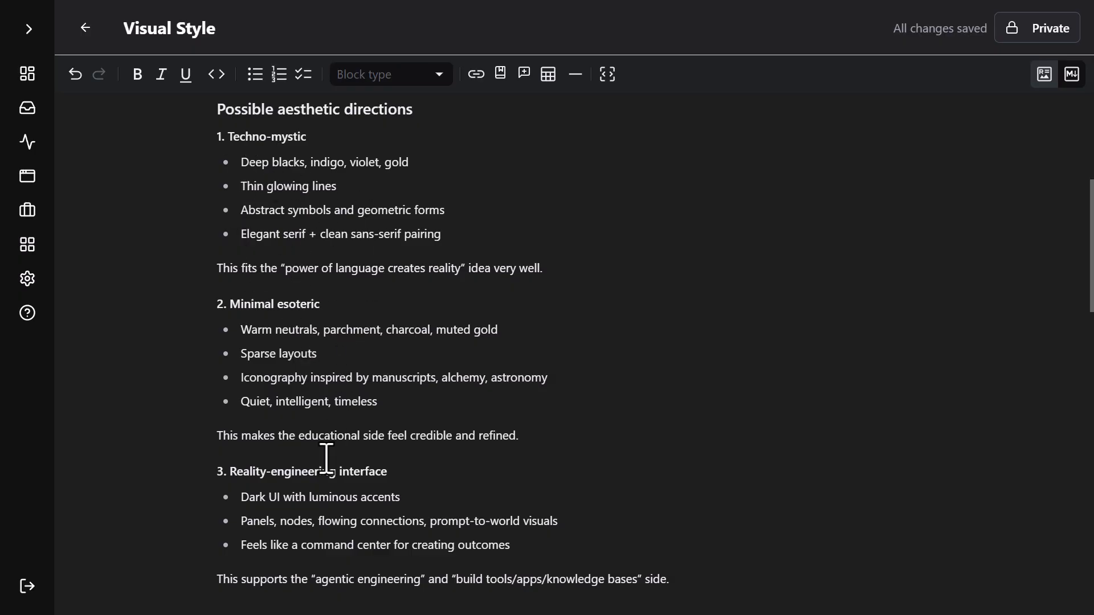
Step: Show the Visual Style document's Markdown source, select and look through all of its text, and return to the document list
click(1070, 74)
click(788, 229)
key(ctrl+a)
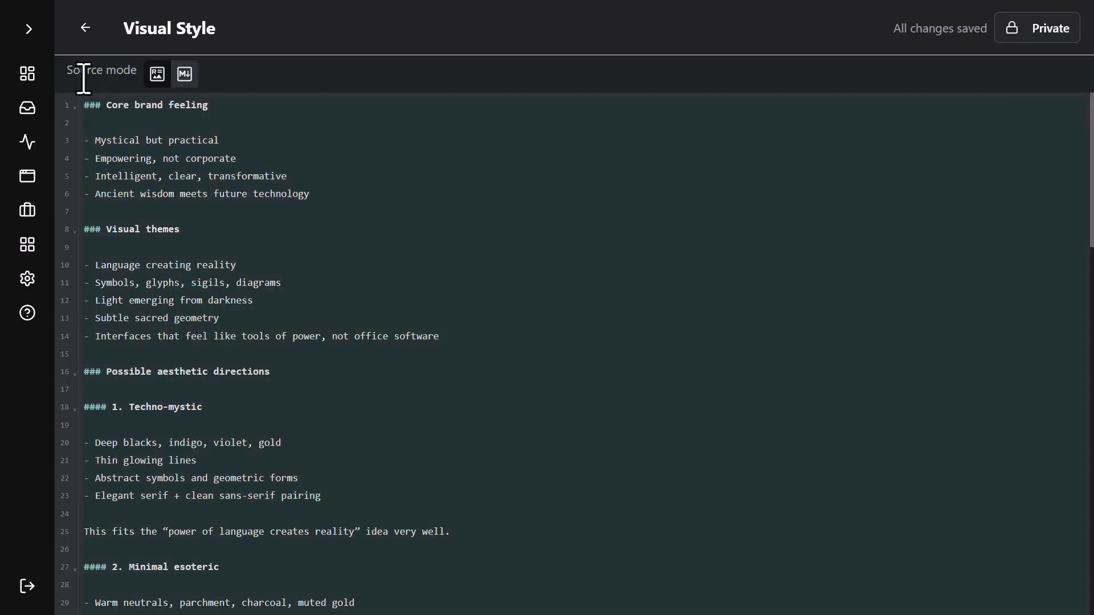
scroll(154, 159, down, 12)
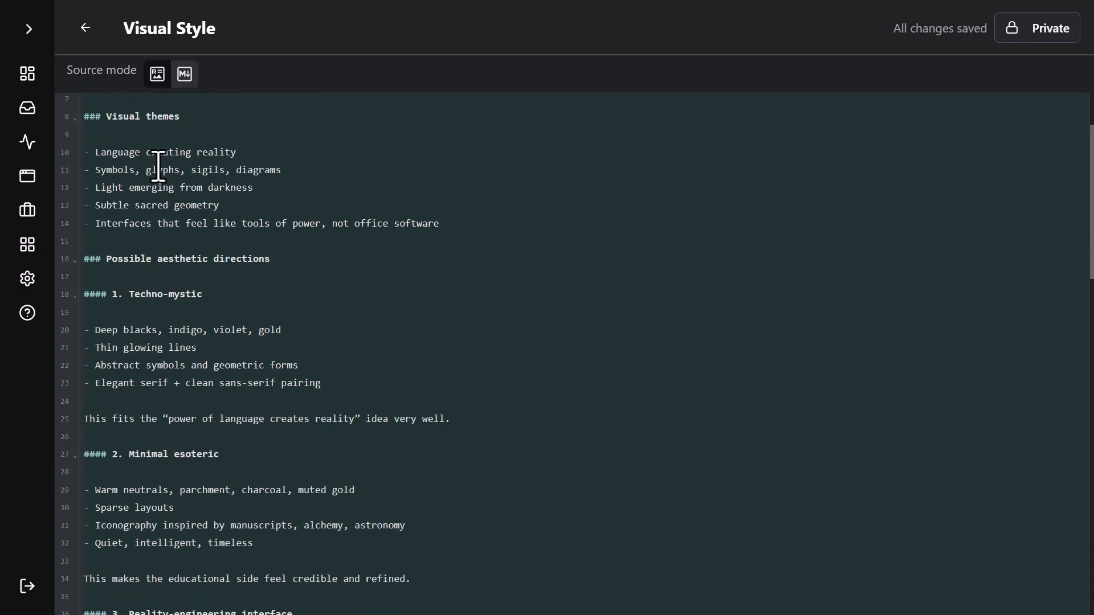
scroll(223, 215, down, 10)
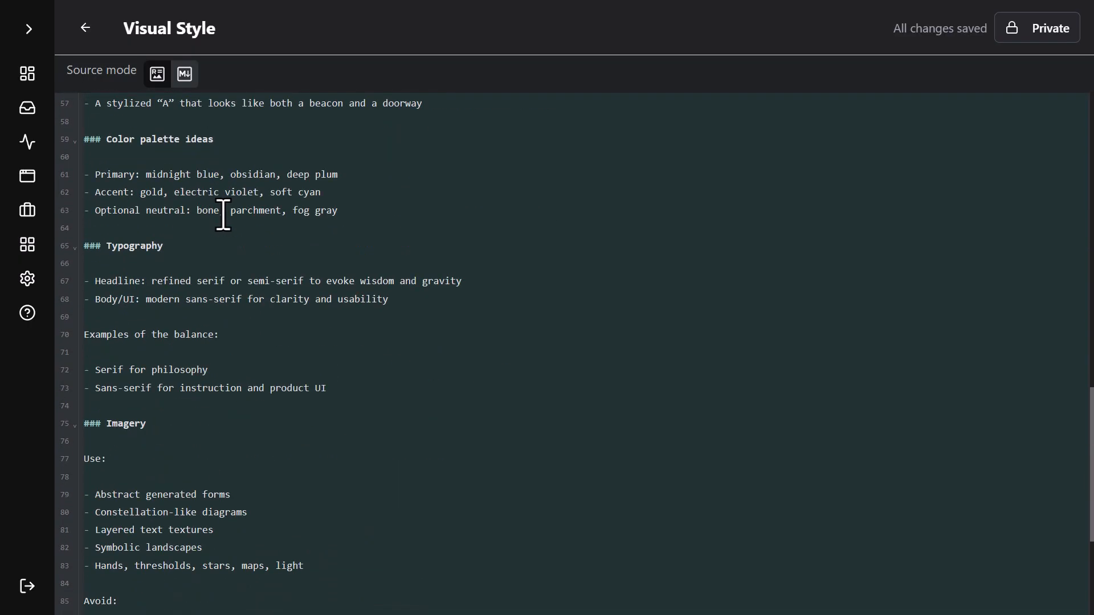
key(alt+Left)
key(alt+Left)
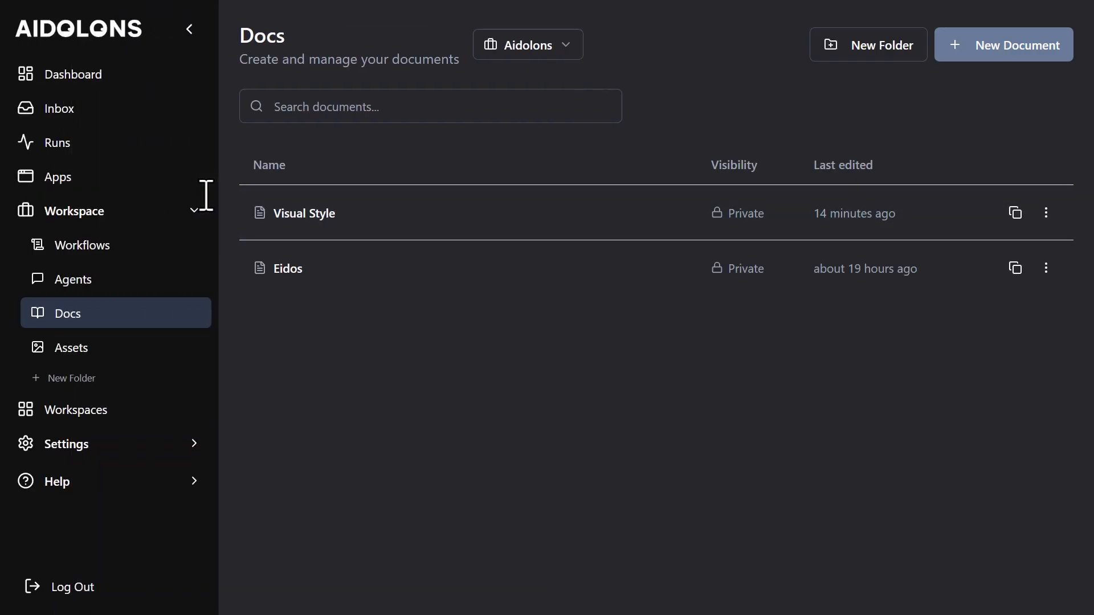
Step: Paste the scroll logo image under the Logo heading in the Visual Style document
key(ctrl+v)
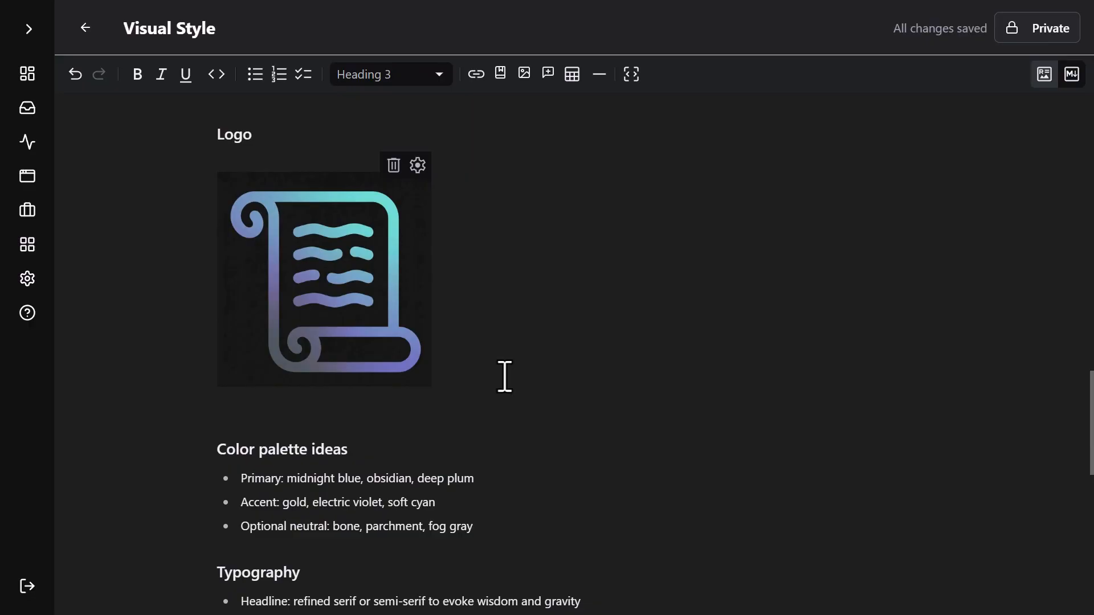
scroll(504, 376, down, 1)
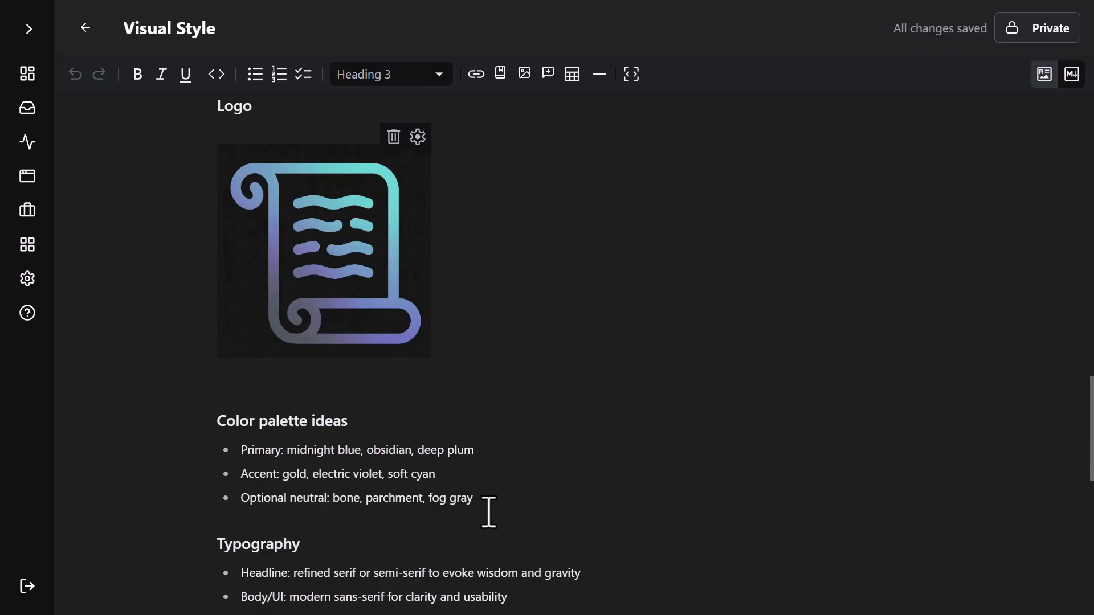
Step: Replace the Headline typography text with "modern sans-serif for clarity and usability" copied from Body/UI, and delete the "Examples of the balance" block
scroll(473, 473, up, 5)
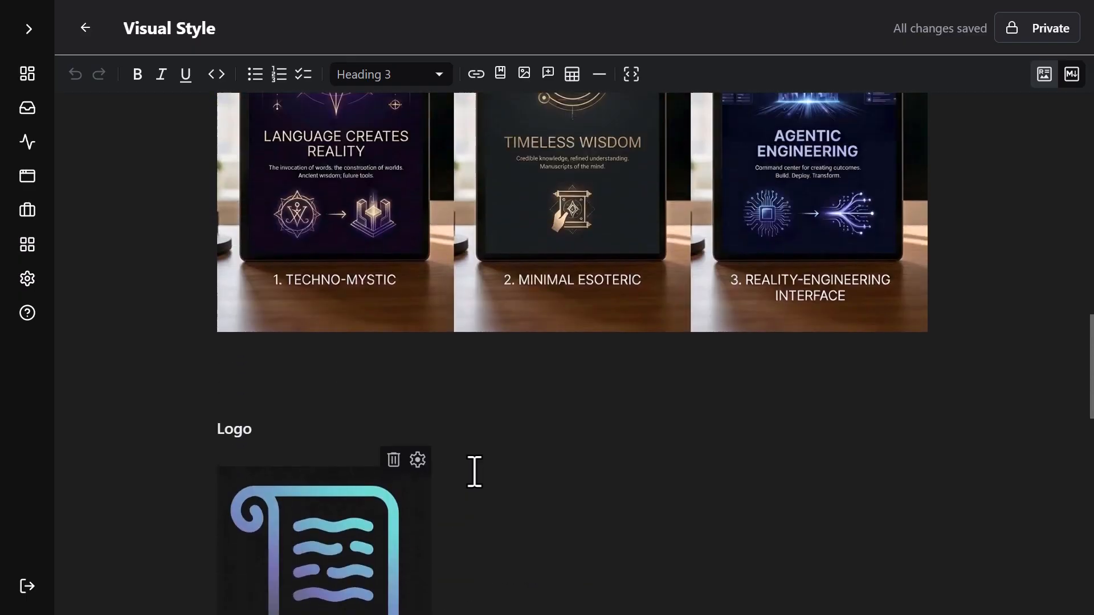
scroll(474, 472, up, 3)
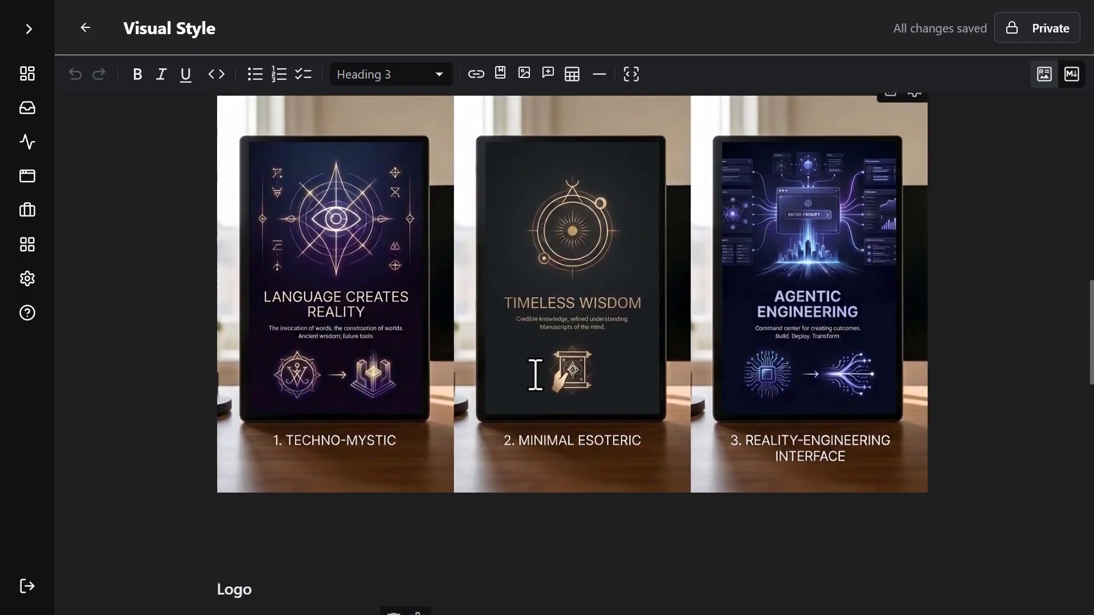
scroll(536, 375, down, 3)
scroll(530, 318, up, 3)
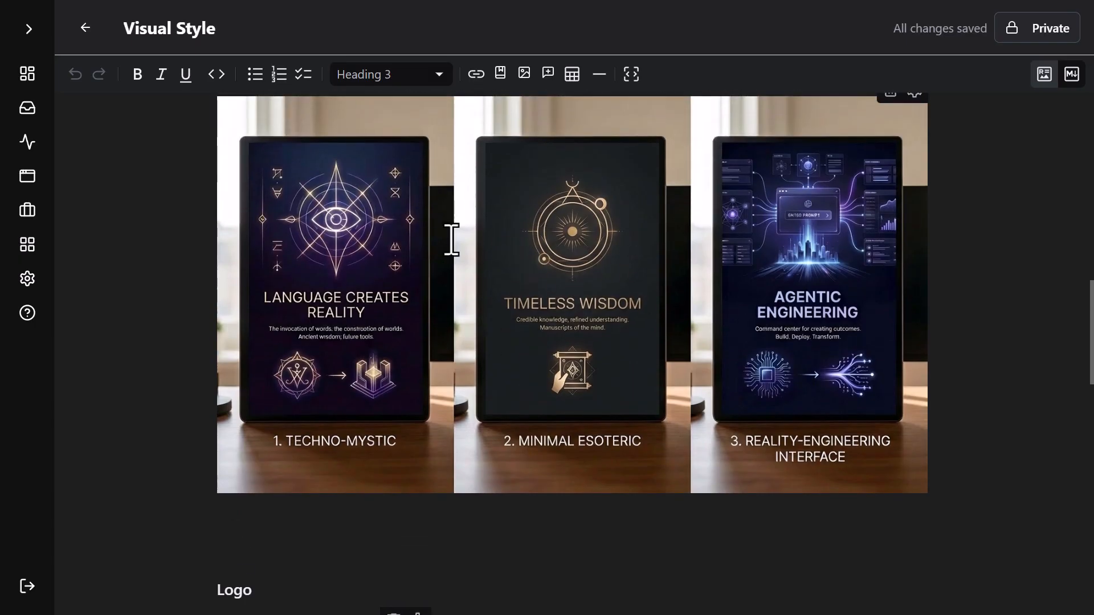
scroll(451, 240, down, 12)
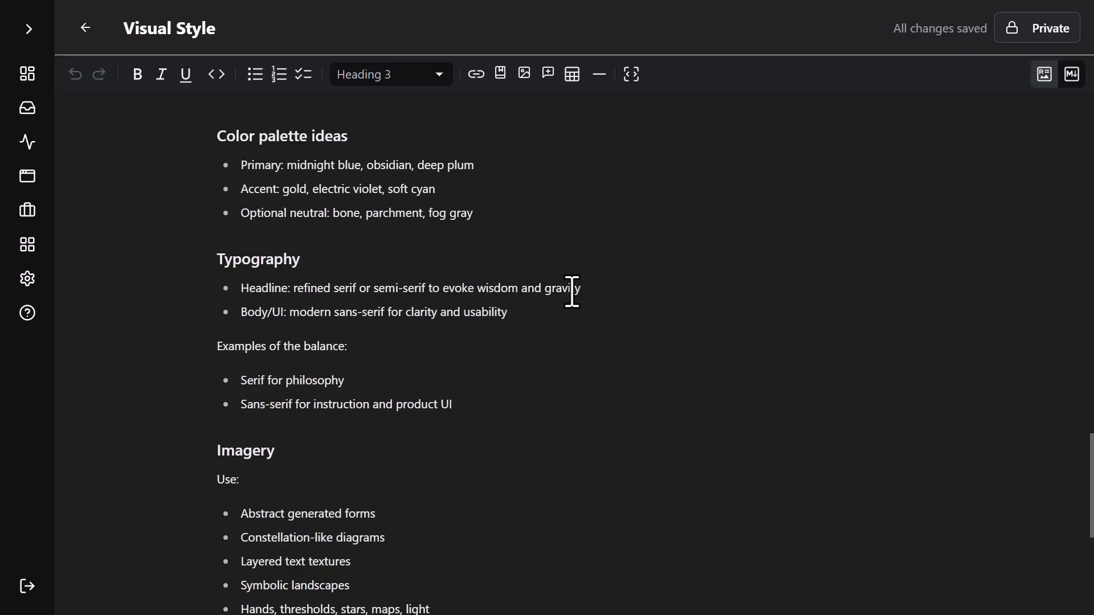
drag(288, 312, 554, 310)
key(ctrl+c)
drag(294, 288, 593, 296)
key(ctrl+v)
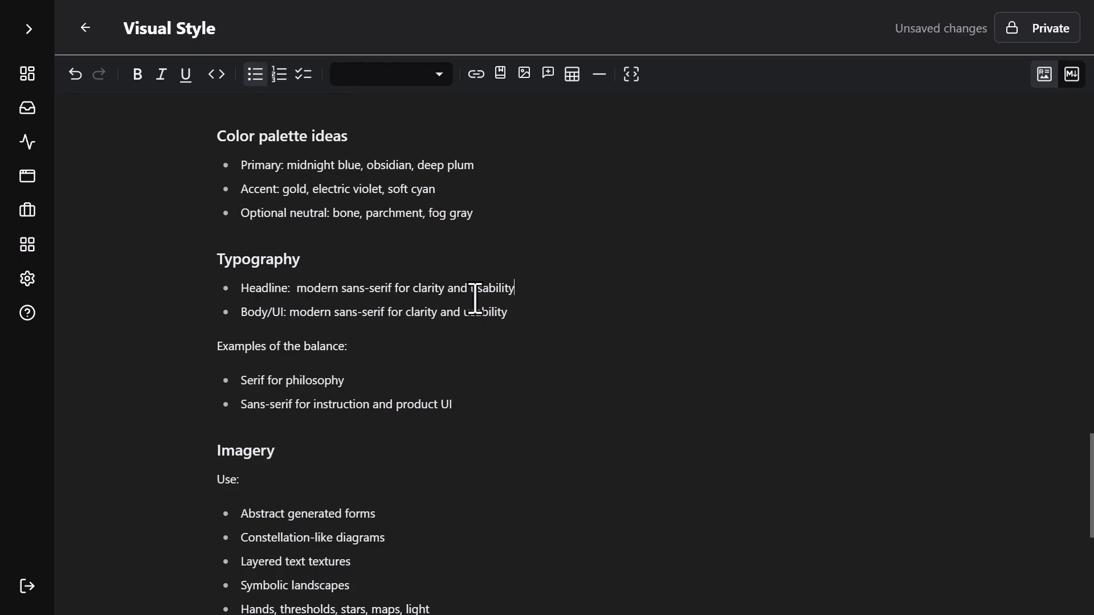
click(299, 288)
key(BackSpace)
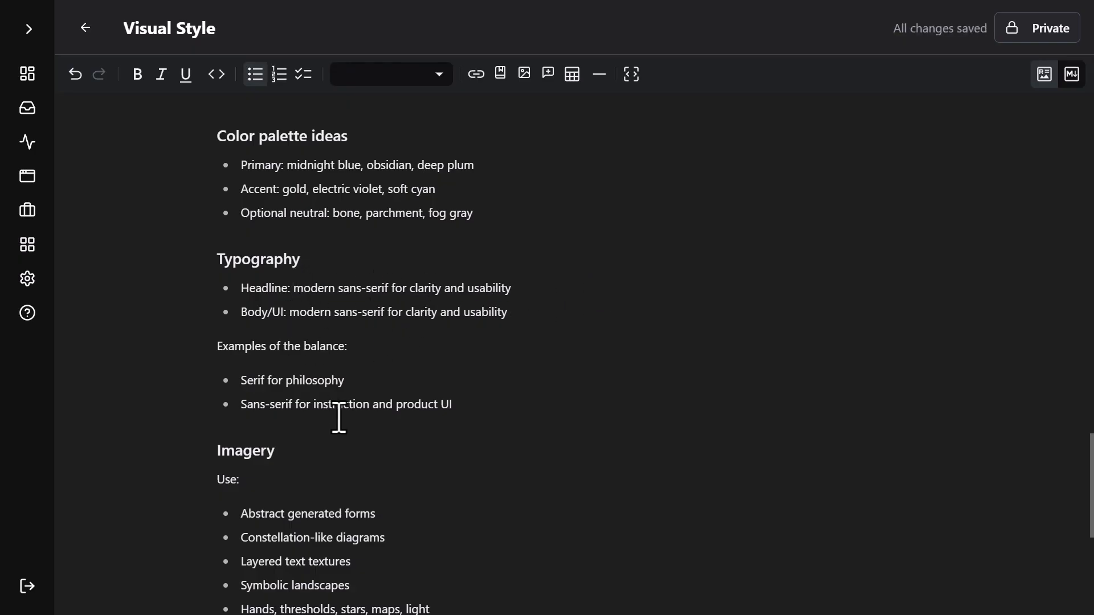
drag(492, 410, 206, 350)
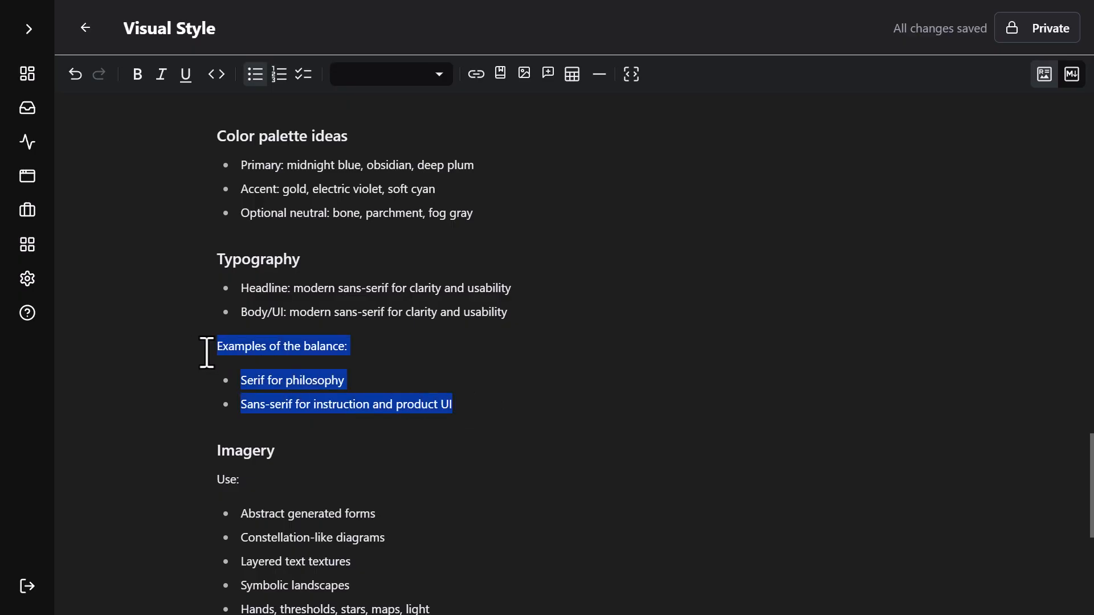
key(BackSpace)
Step: Show the Visual Style document's Markdown source and select all of its text for copying
scroll(227, 293, down, 3)
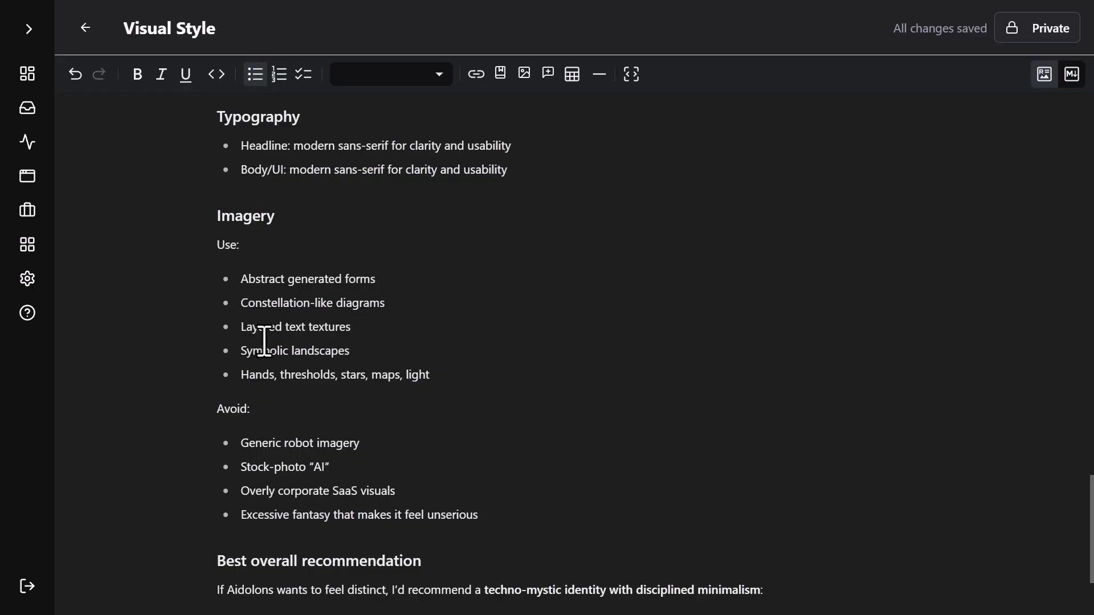
scroll(381, 344, down, 1)
scroll(381, 344, up, 15)
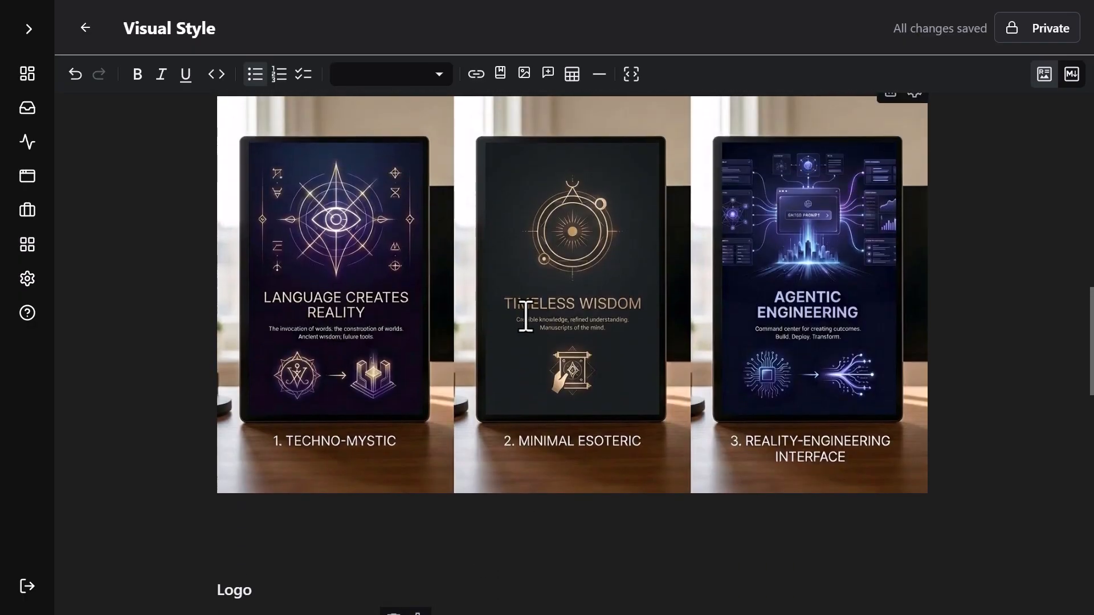
scroll(495, 311, up, 2)
scroll(784, 396, down, 10)
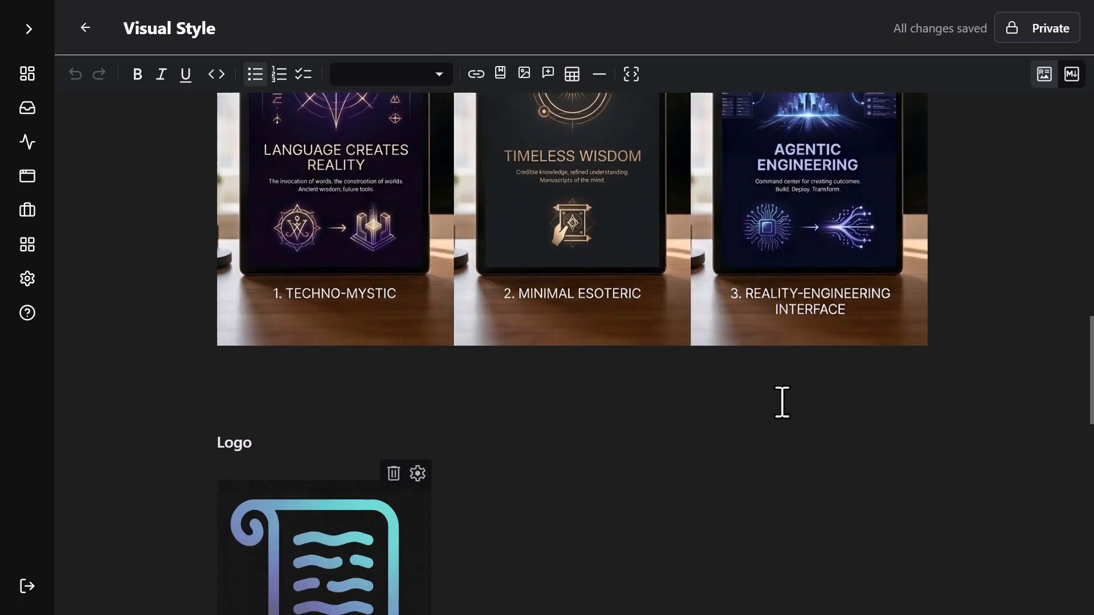
click(1071, 74)
click(544, 246)
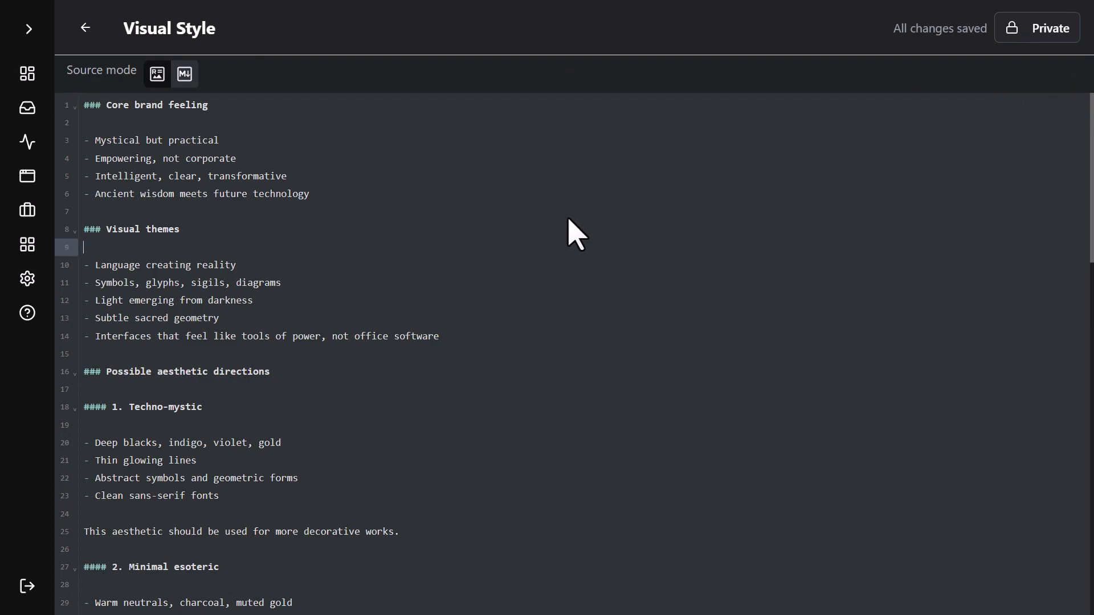
key(ctrl+a)
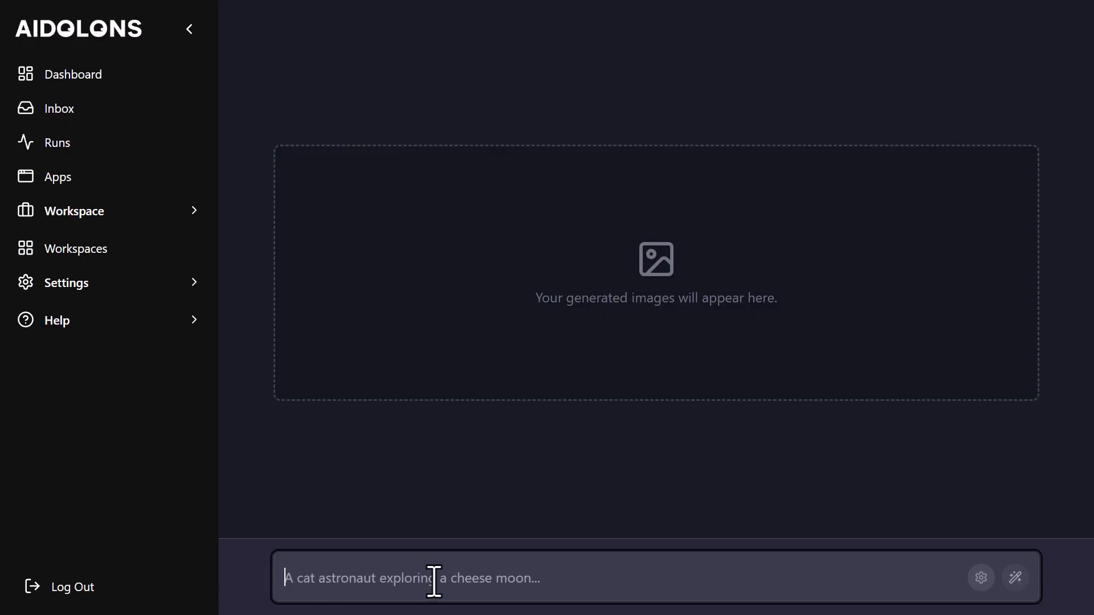
Step: Paste the document into the image generator prompt, add 'what does this document mean by "layered text textures"? create an example in context', and generate the image
key(ctrl+v)
key(Return)
key(Return)
text(what does this do)
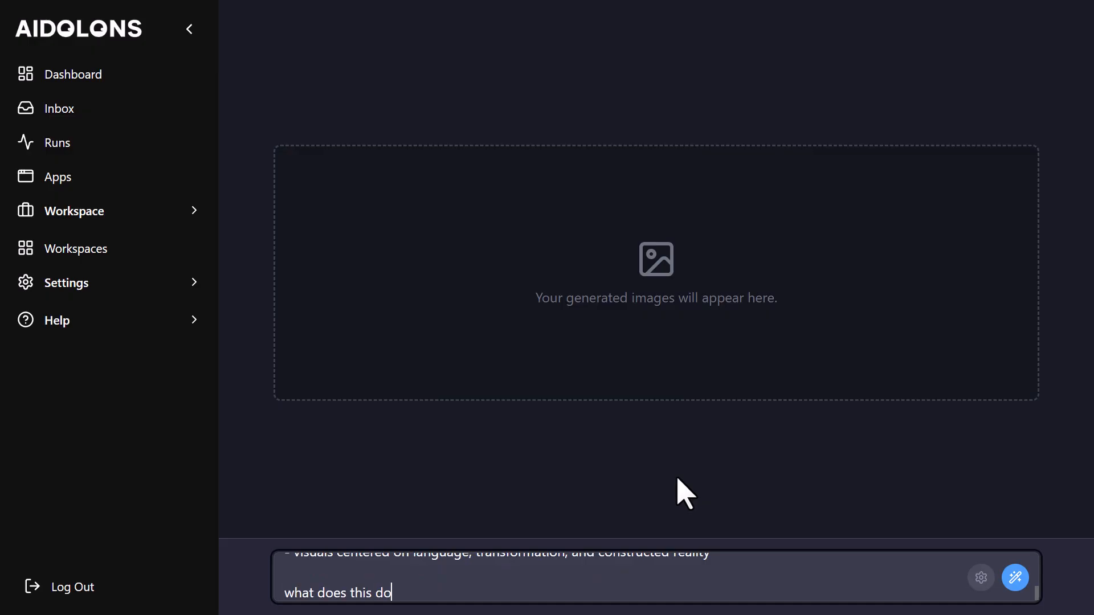
text(cument mean by "layered text textures"?)
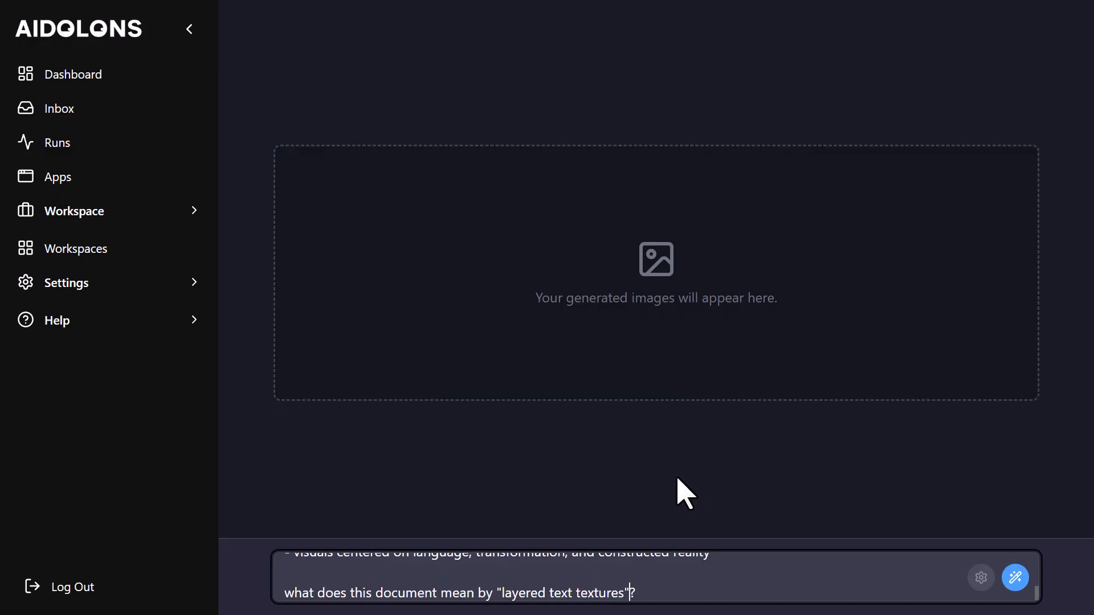
text( create an ex)
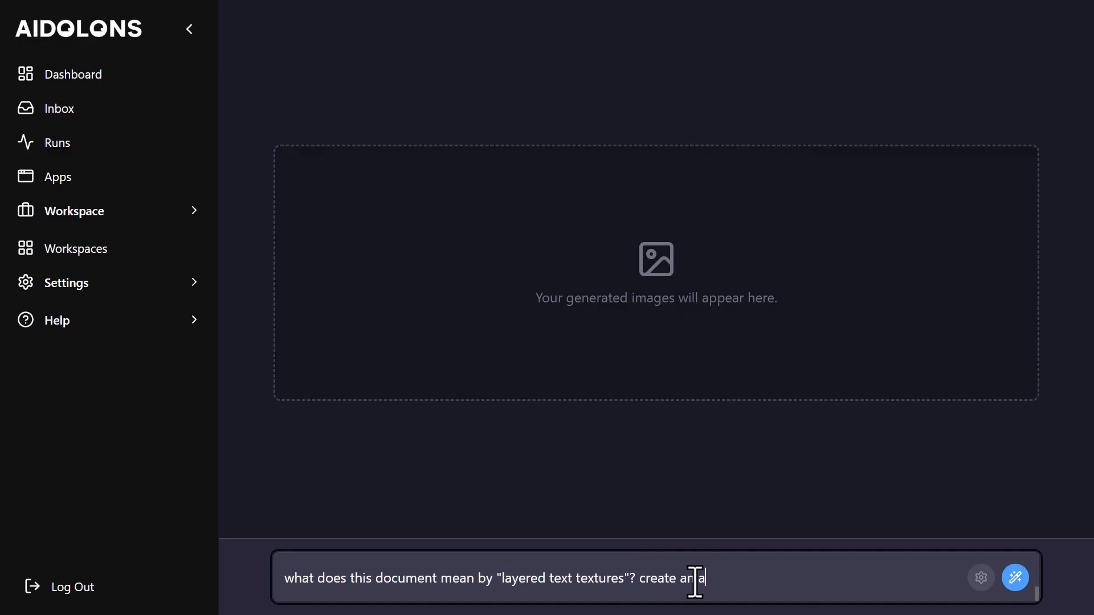
text(ample in context)
key(Return)
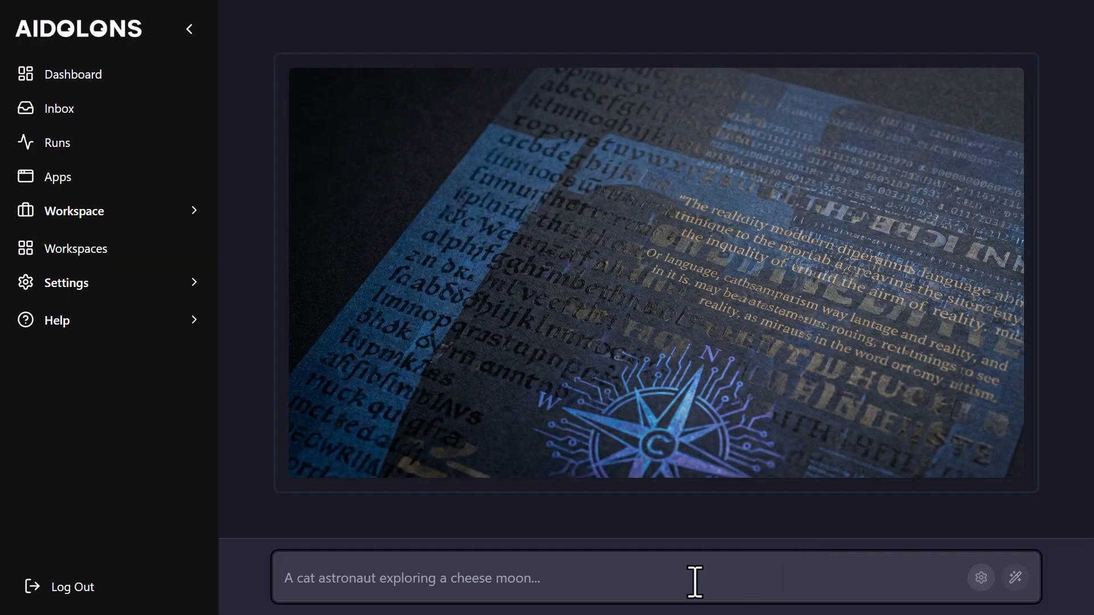
mouse_move(698, 417)
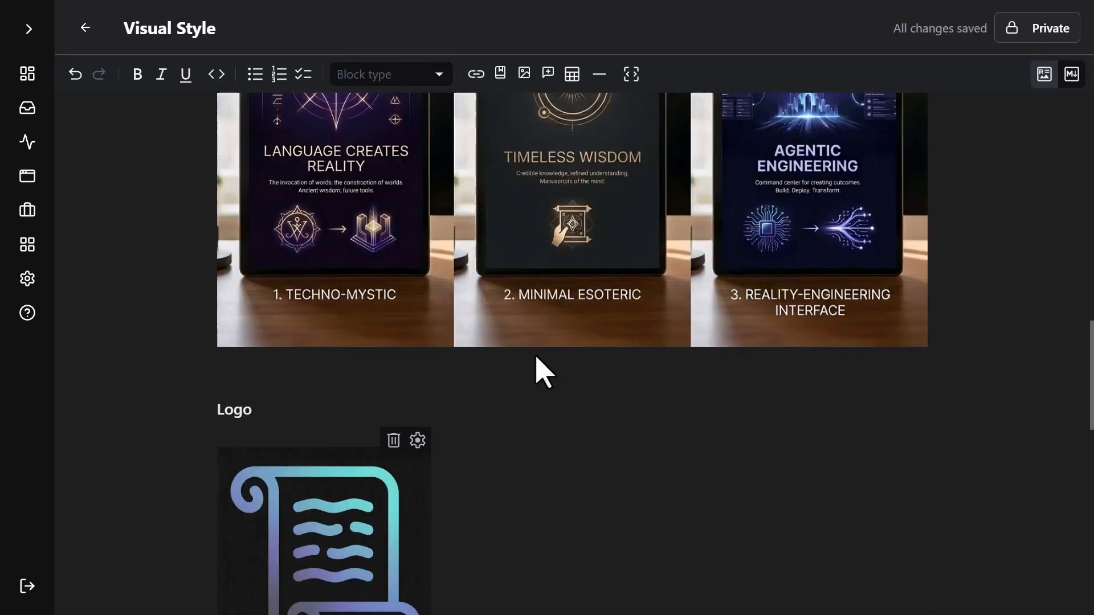
Step: Find and highlight the "Layered text textures" entry under Imagery in the Visual Style document, and check it against the color palette and typography sections
scroll(537, 371, down, 10)
scroll(518, 380, down, 1)
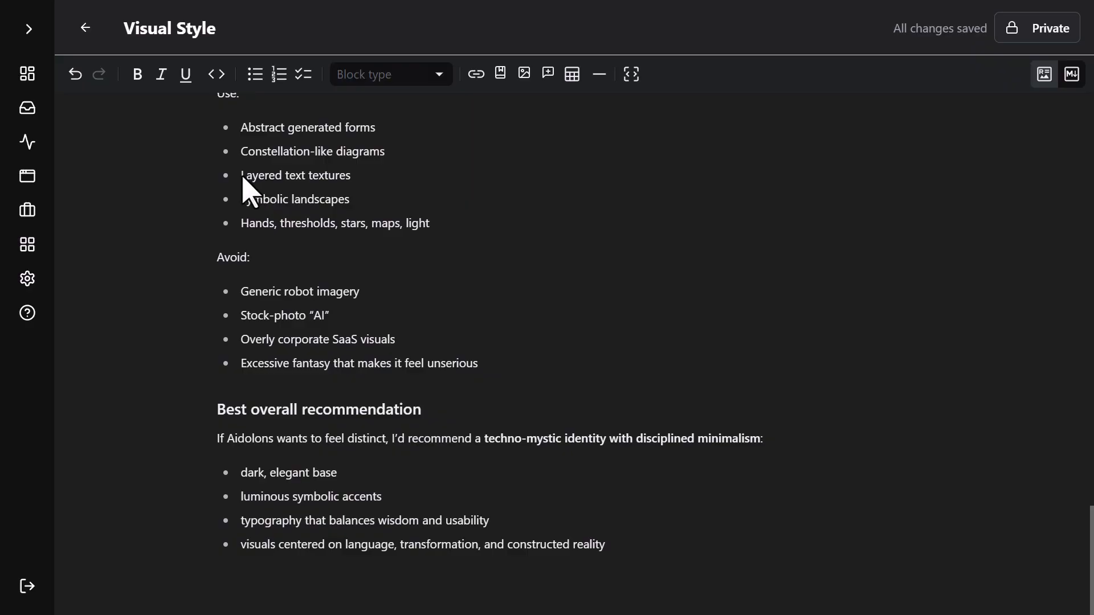
drag(240, 177, 357, 177)
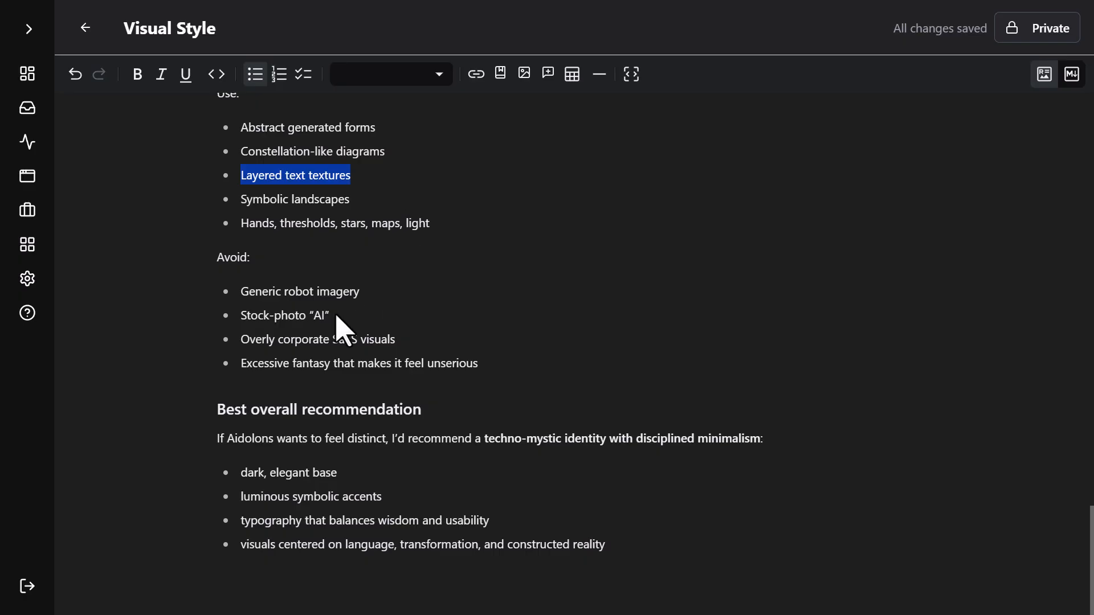
scroll(376, 313, up, 4)
scroll(384, 321, up, 5)
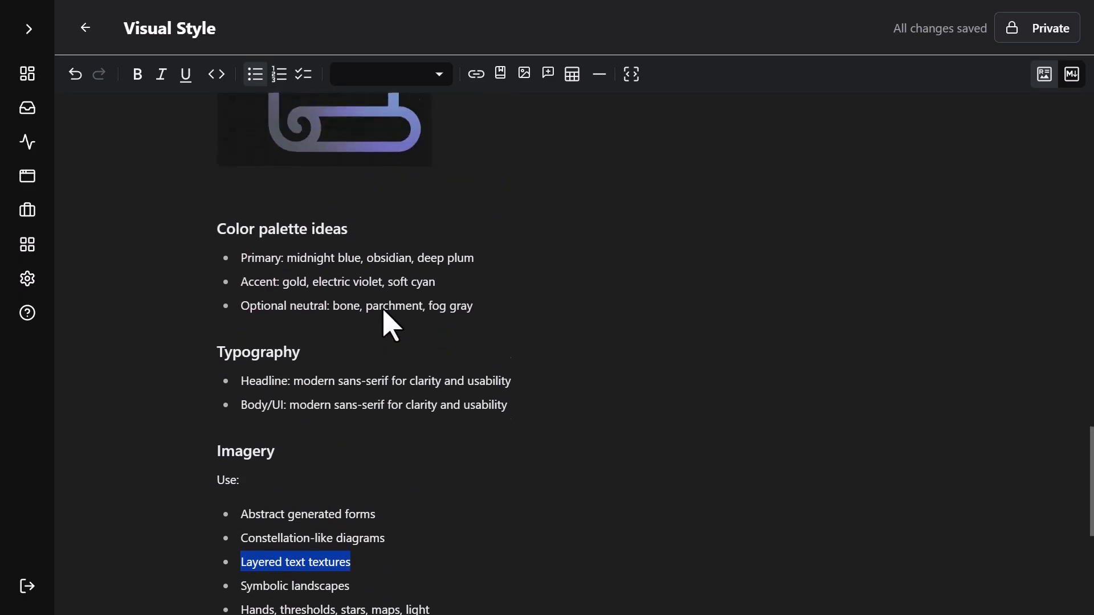
scroll(383, 318, down, 4)
scroll(390, 291, down, 2)
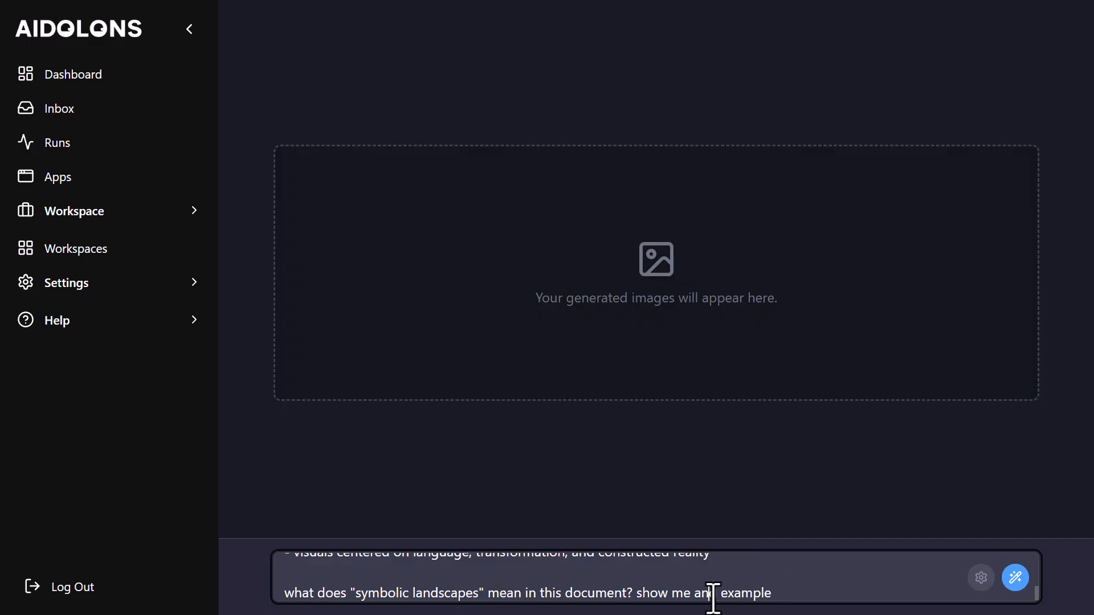
Step: Correct the "symbolic landscapes" prompt to end with "show me an example" and apply generator settings with four images
key(Delete)
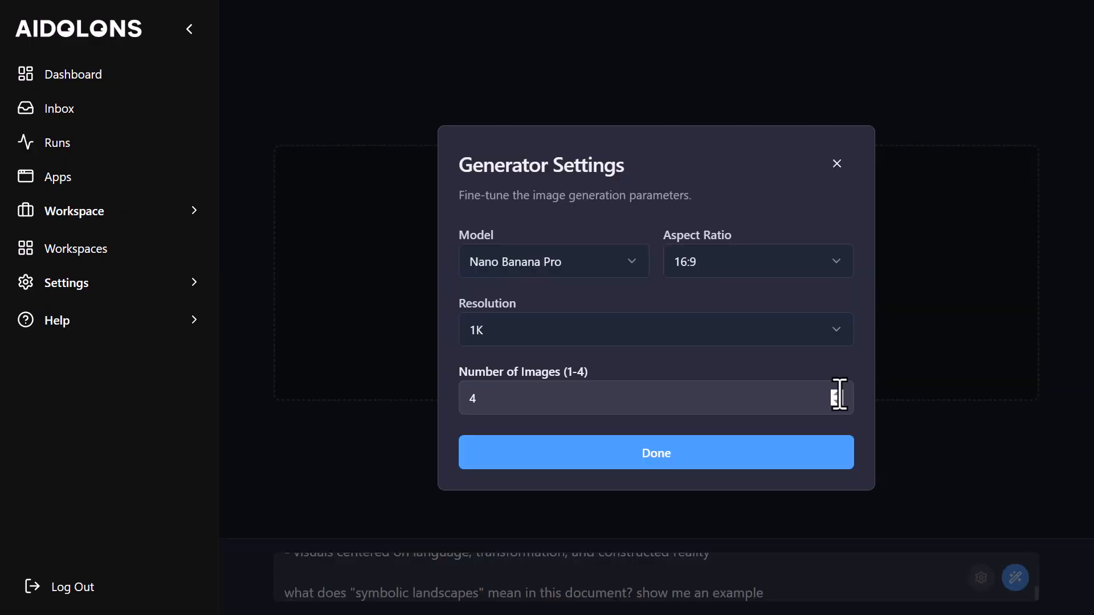
click(666, 471)
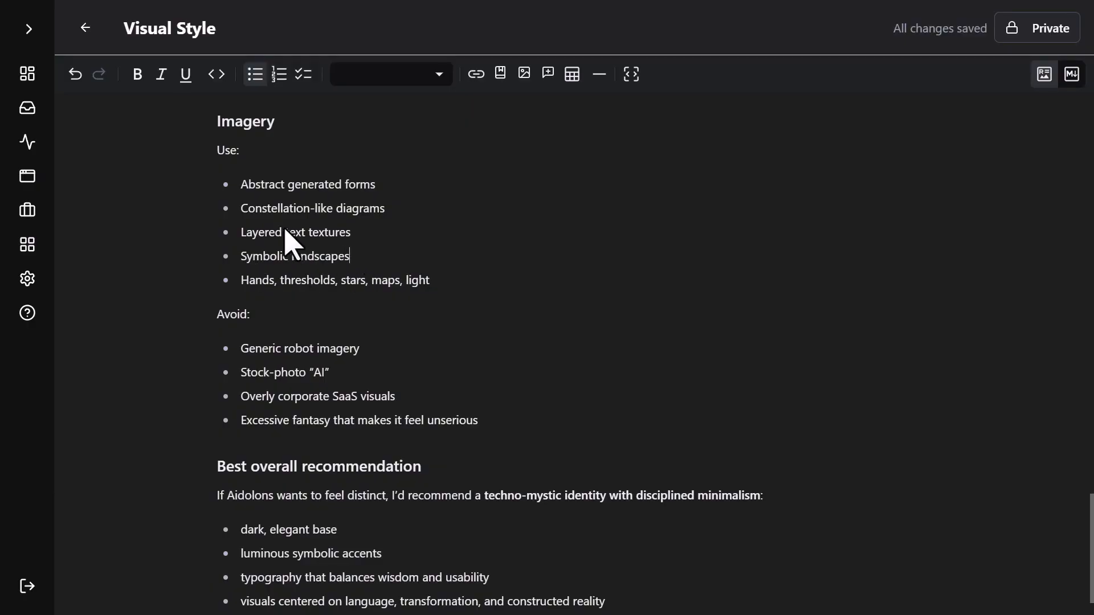
Step: Delete the "Layered text textures" bullet from the Imagery section's Use list in the Visual Style document
drag(368, 231, 228, 234)
key(BackSpace)
click(319, 288)
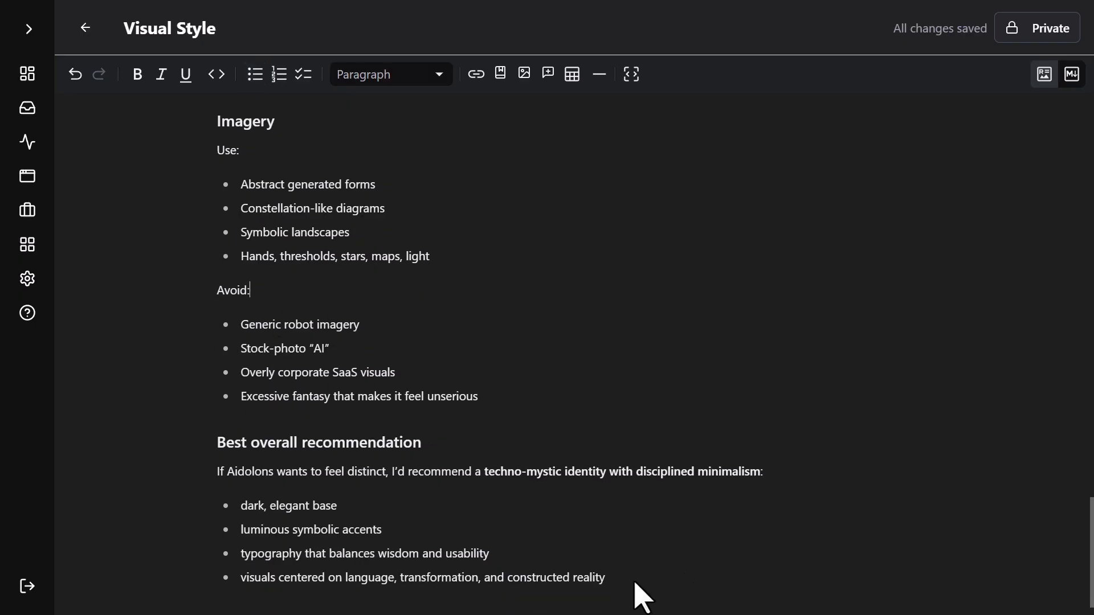
Step: Delete the entire "Best overall recommendation" section at the end of the Visual Style document
drag(634, 596, 195, 450)
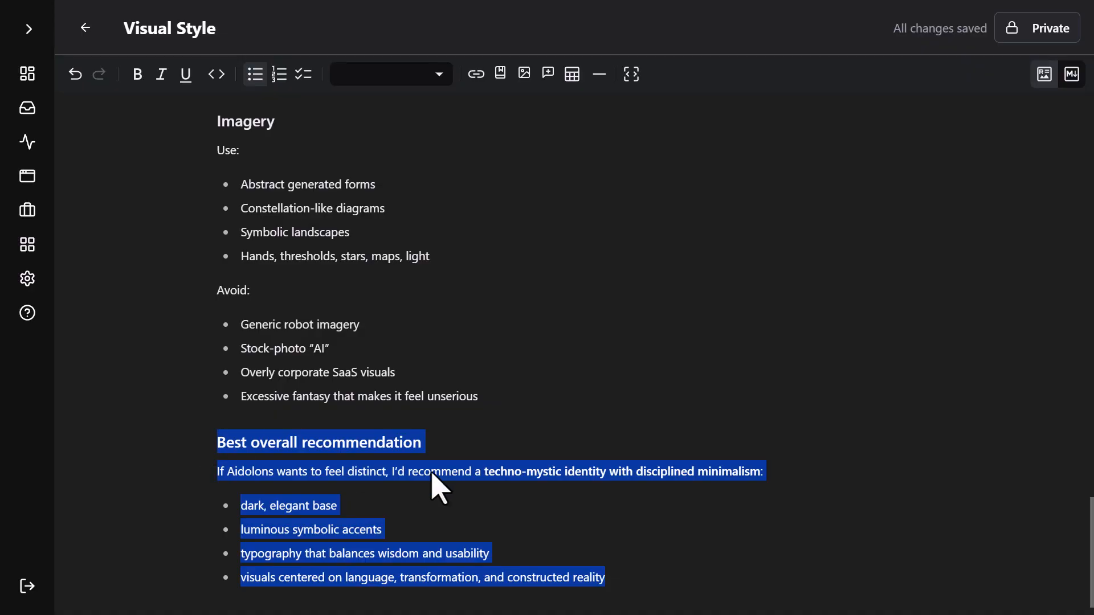
key(BackSpace)
click(464, 477)
Step: Review the edited Visual Style document, covering the core brand feeling, visual themes, aesthetic directions, logo, color palette, typography and imagery sections
scroll(527, 495, up, 1)
scroll(524, 541, up, 8)
scroll(527, 542, up, 10)
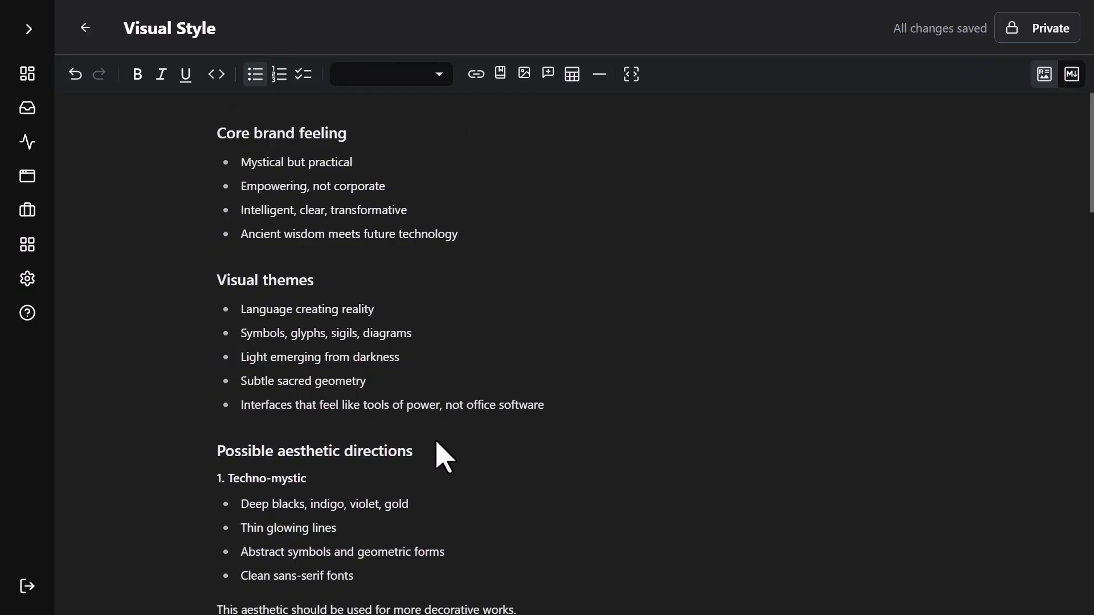
scroll(442, 459, down, 15)
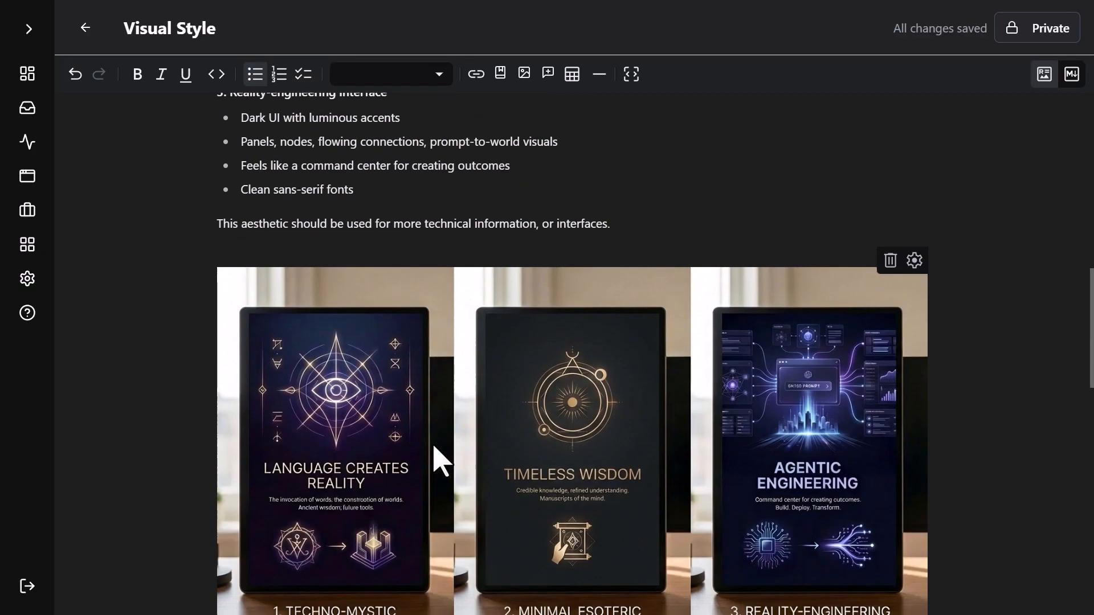
scroll(442, 459, down, 10)
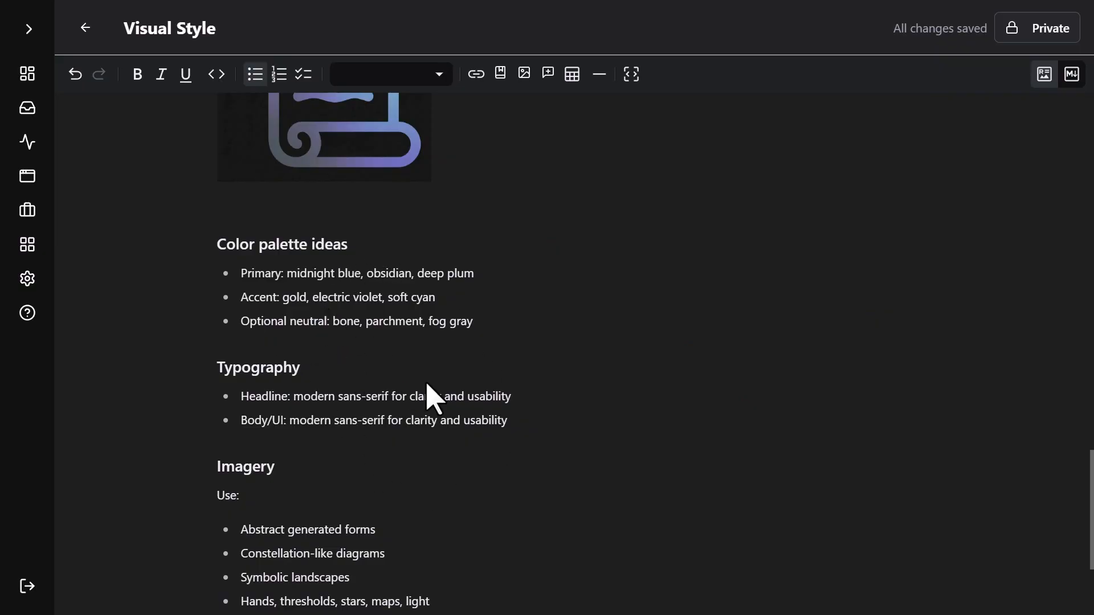
scroll(390, 415, down, 3)
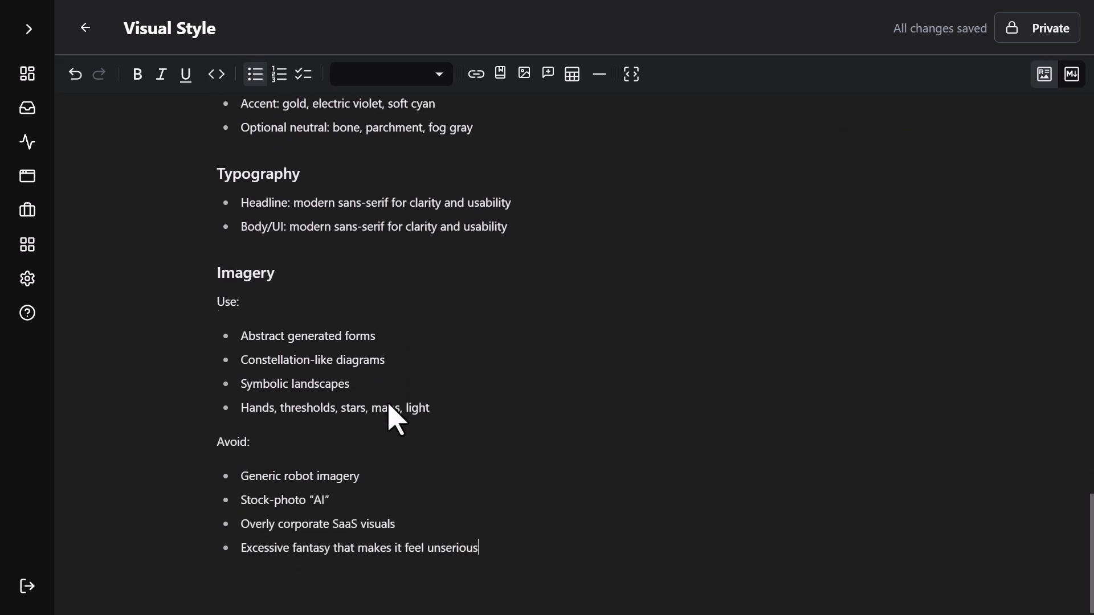
scroll(427, 450, up, 15)
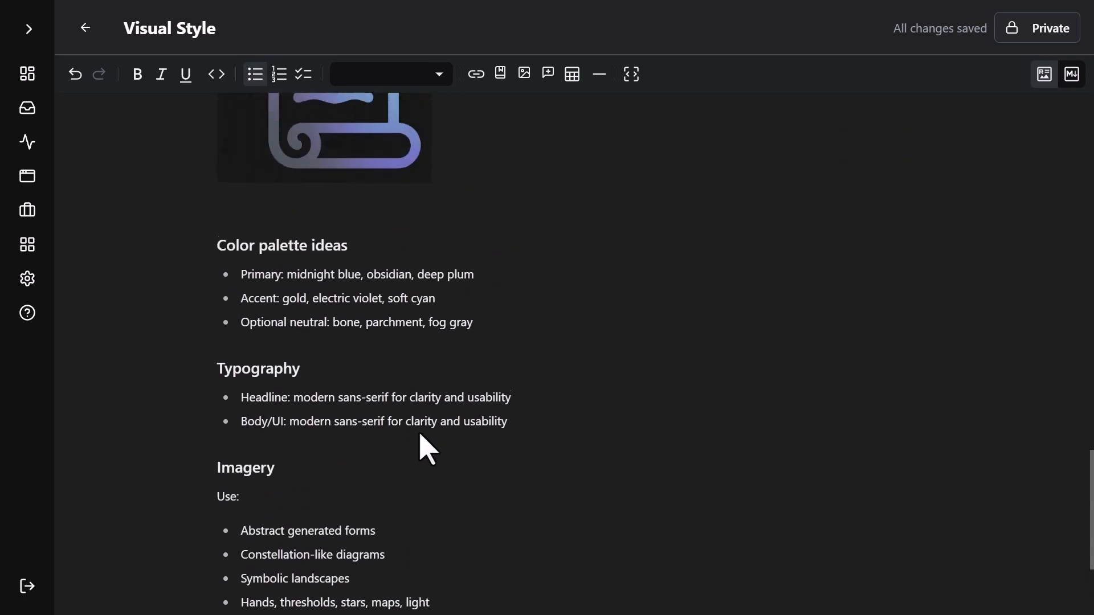
scroll(427, 450, up, 14)
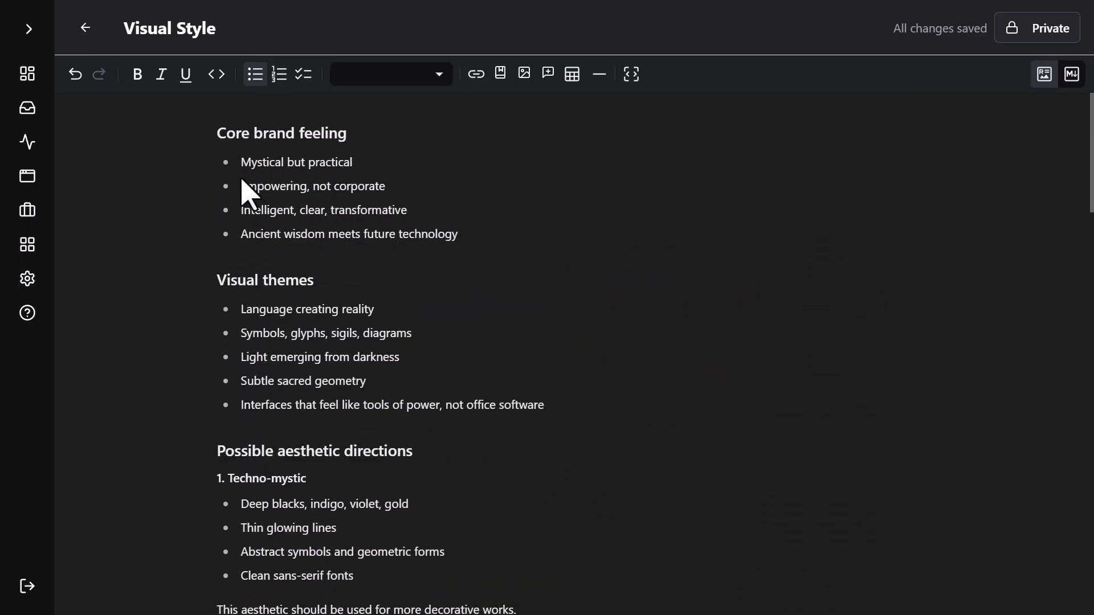
scroll(243, 142, down, 5)
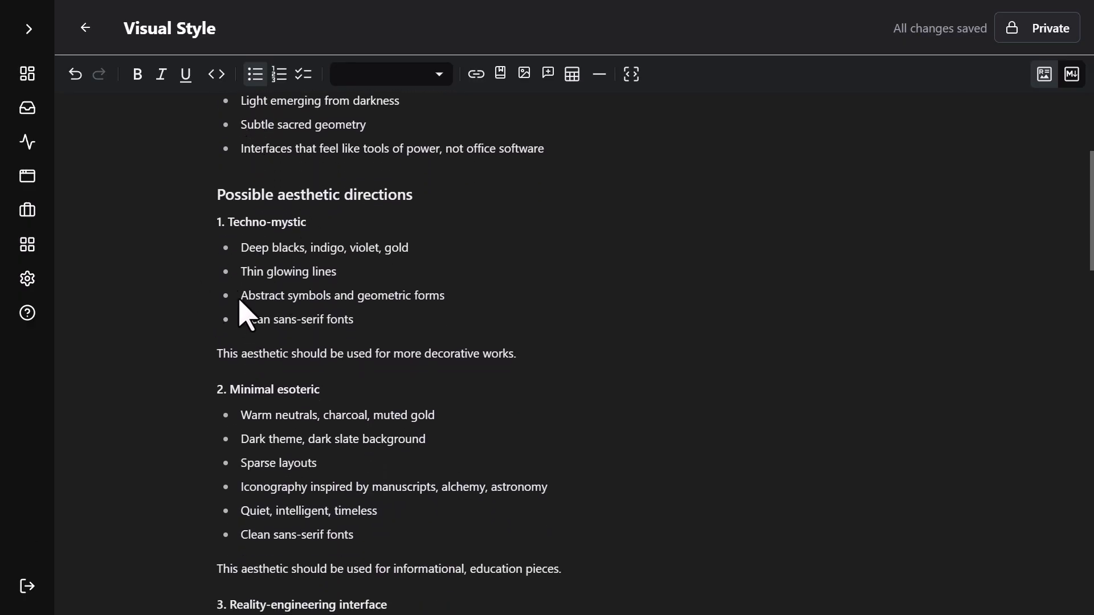
scroll(305, 302, down, 2)
scroll(306, 303, up, 3)
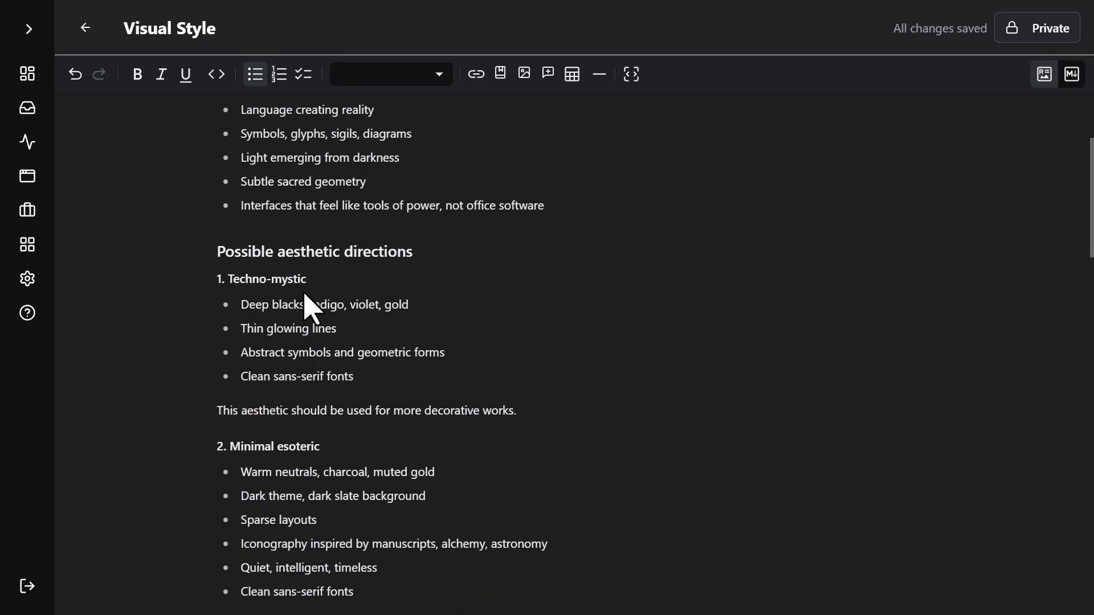
scroll(297, 259, down, 3)
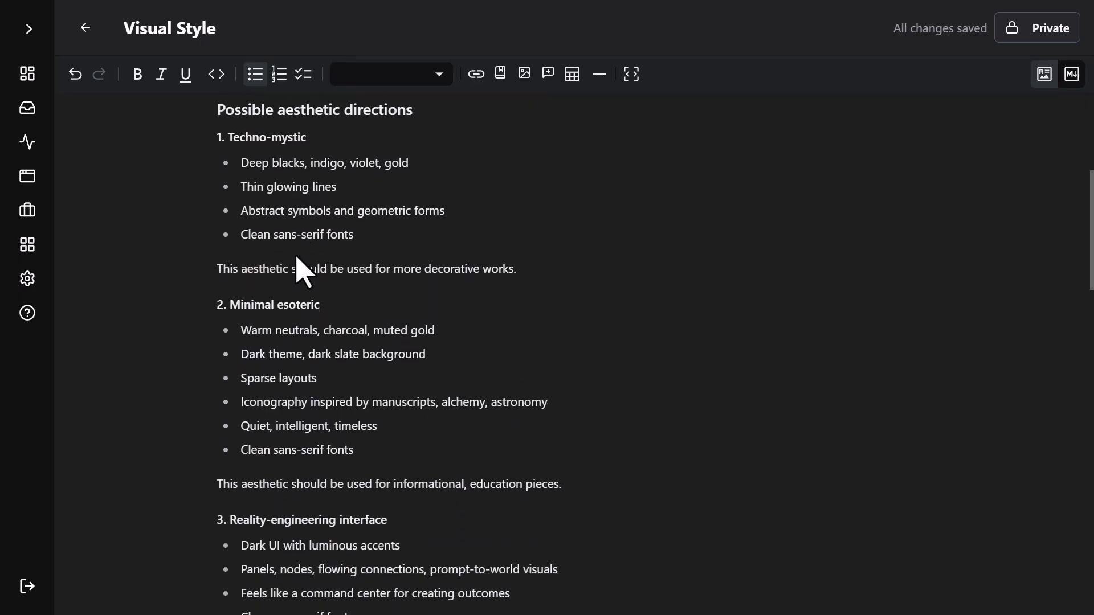
scroll(325, 282, down, 10)
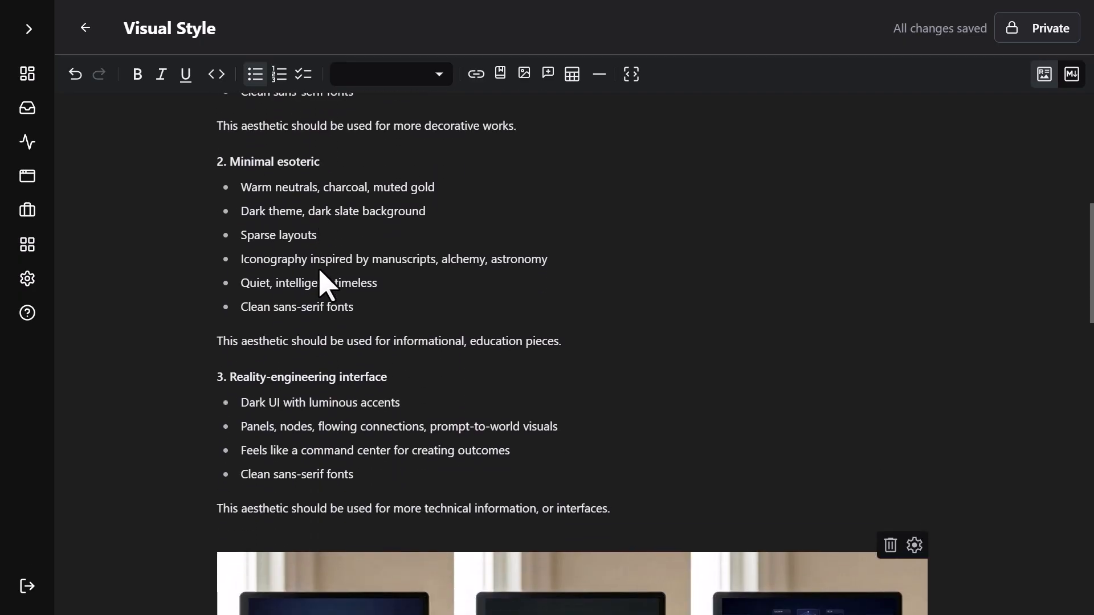
Step: Look through the Visual Style document again from start to end, comparing the aesthetic directions, sample images, logo, color palette, typography and imagery rules
scroll(327, 287, down, 15)
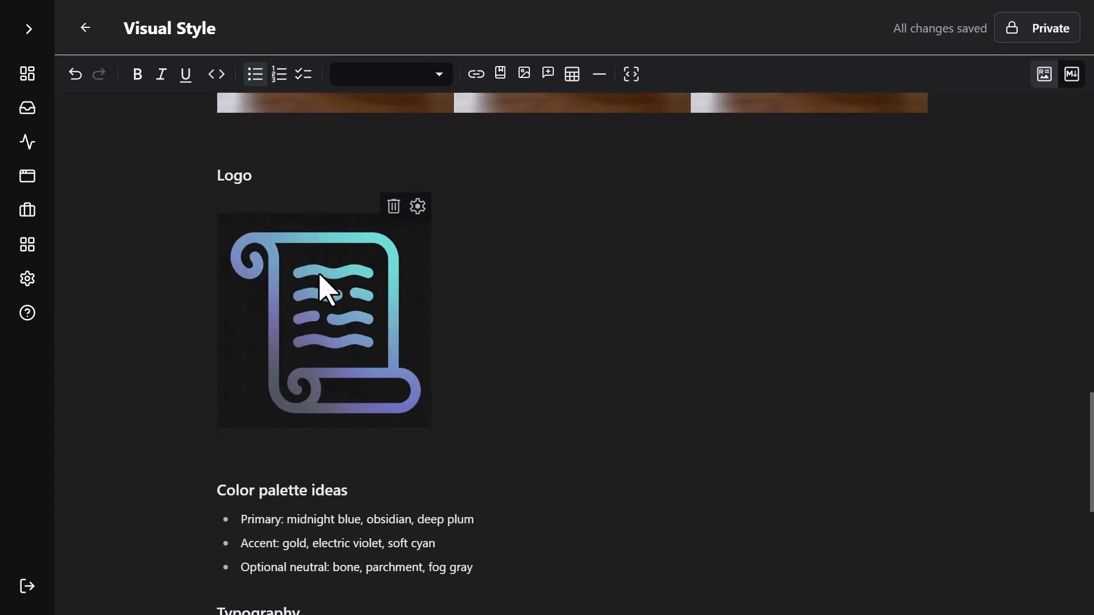
scroll(325, 287, down, 3)
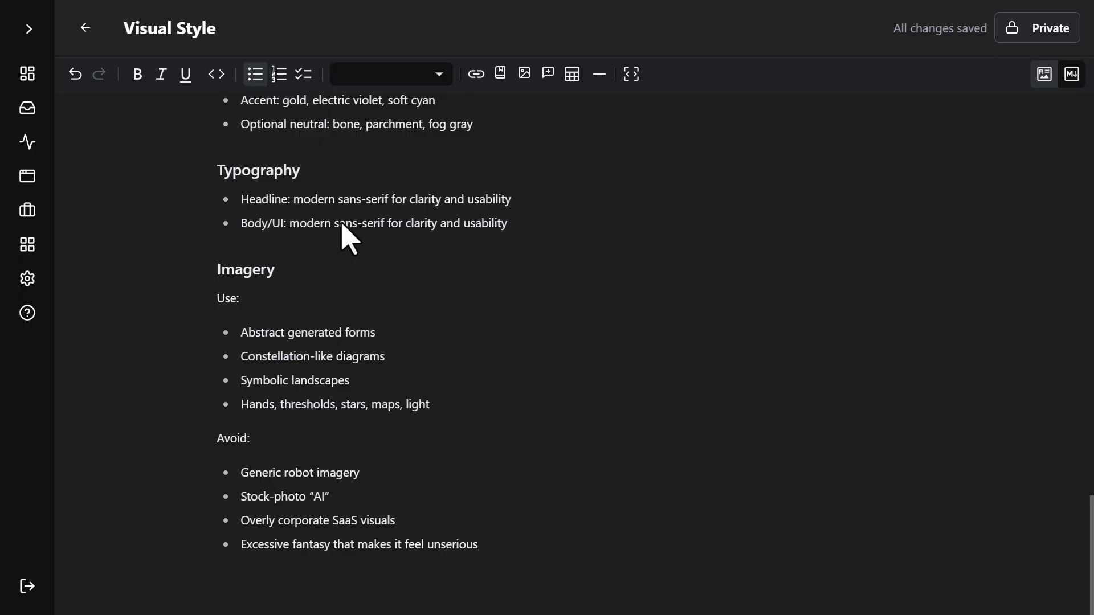
scroll(328, 277, up, 2)
scroll(339, 293, down, 2)
scroll(329, 279, up, 20)
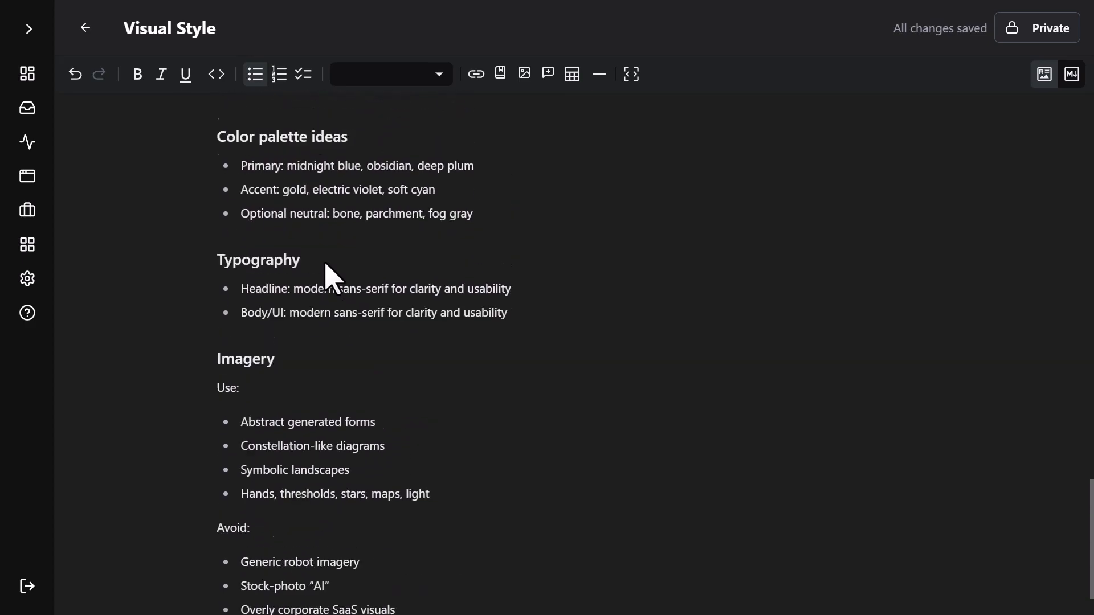
scroll(336, 275, up, 3)
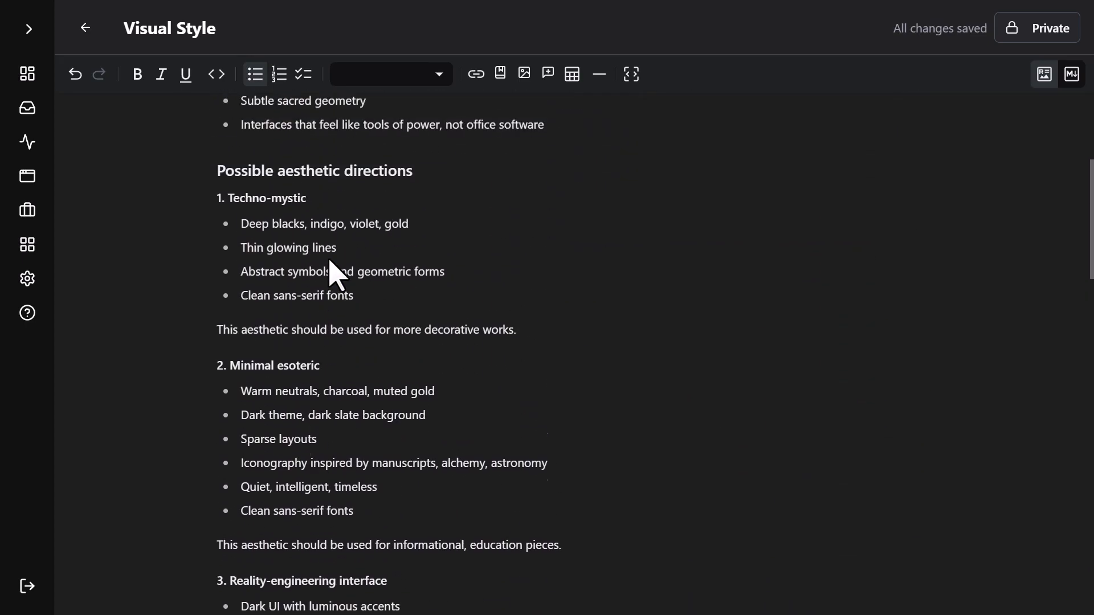
scroll(340, 278, up, 5)
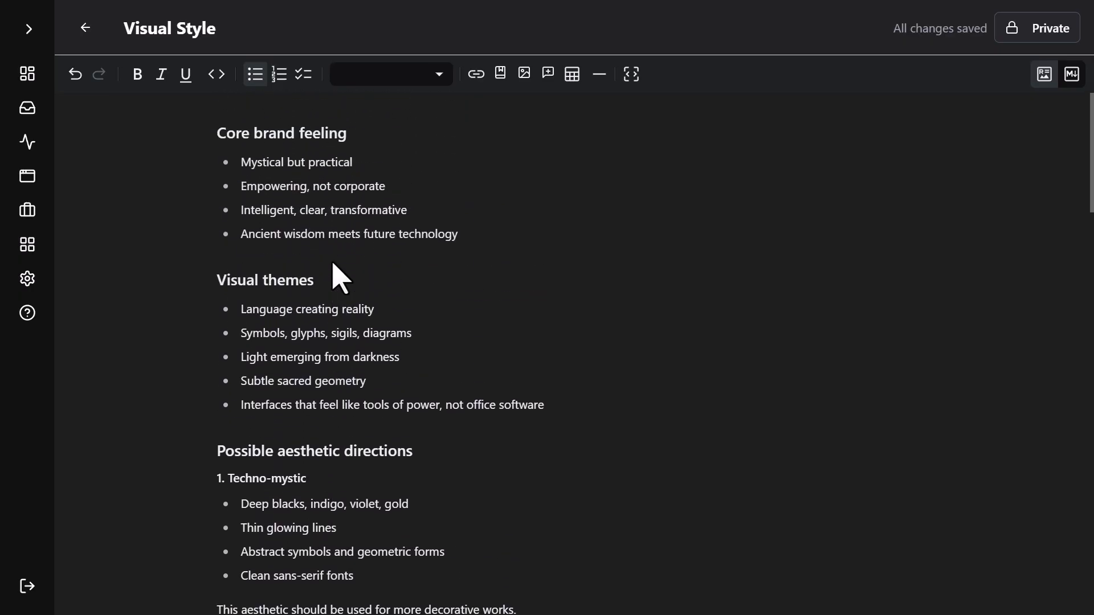
scroll(323, 206, down, 2)
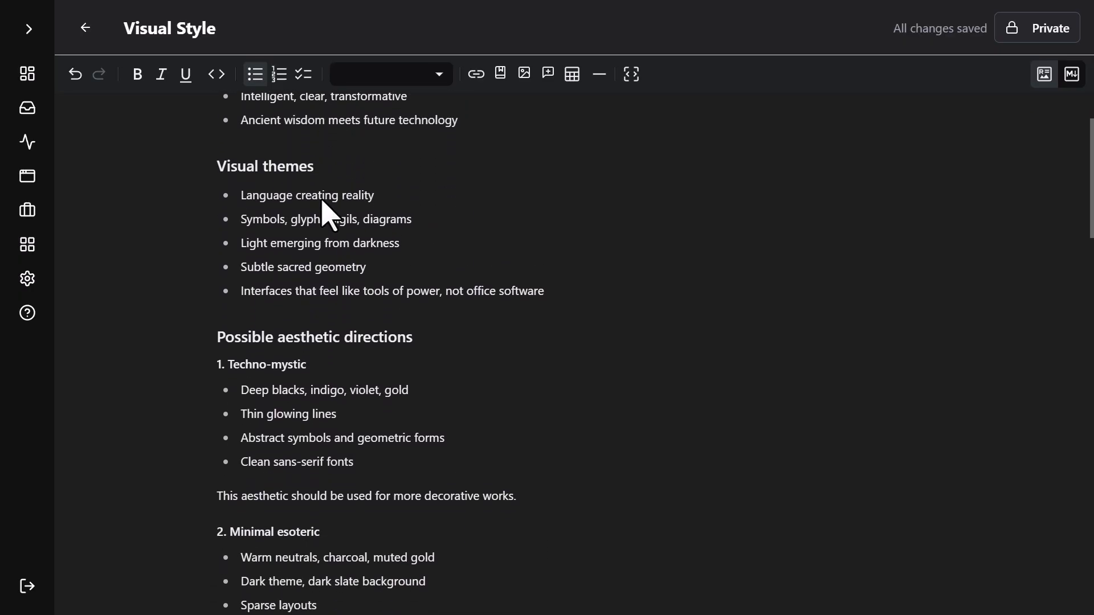
scroll(328, 213, down, 5)
scroll(327, 227, down, 3)
scroll(329, 228, up, 4)
scroll(335, 236, up, 6)
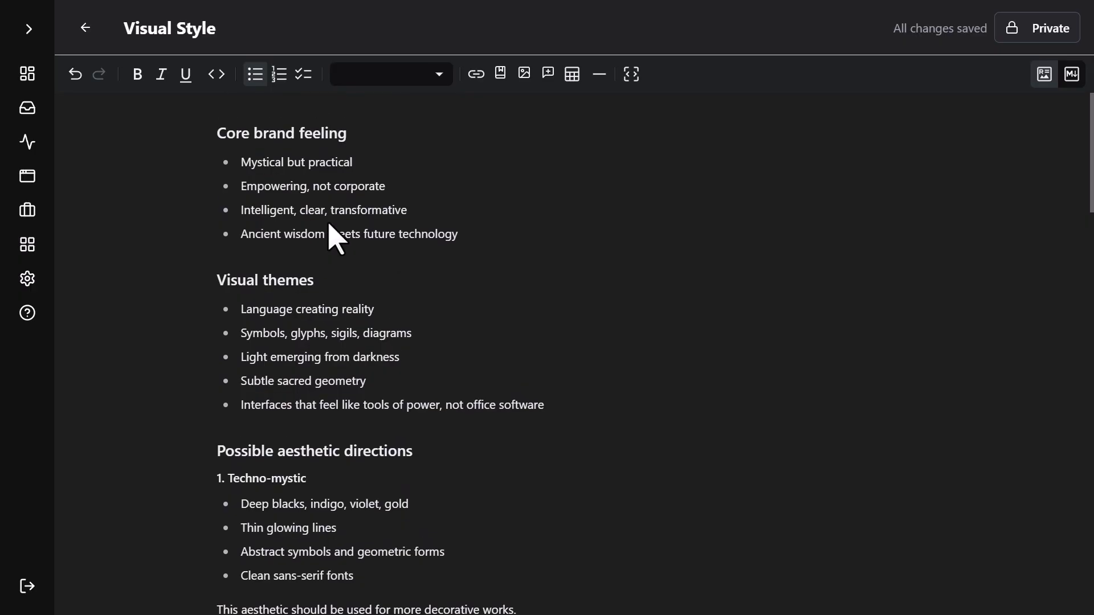
scroll(330, 228, down, 3)
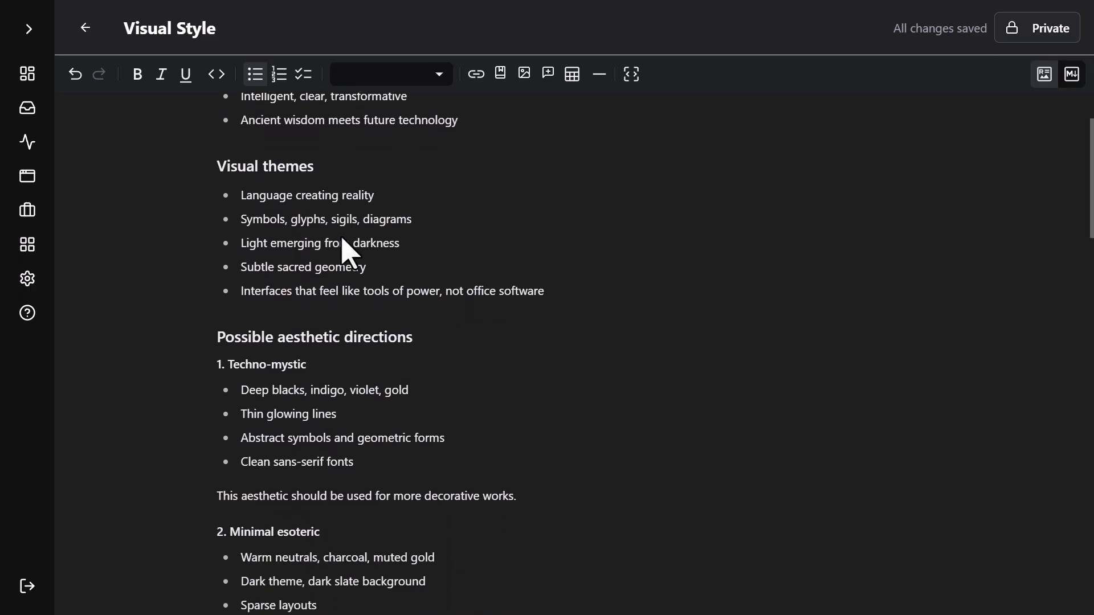
scroll(344, 251, down, 2)
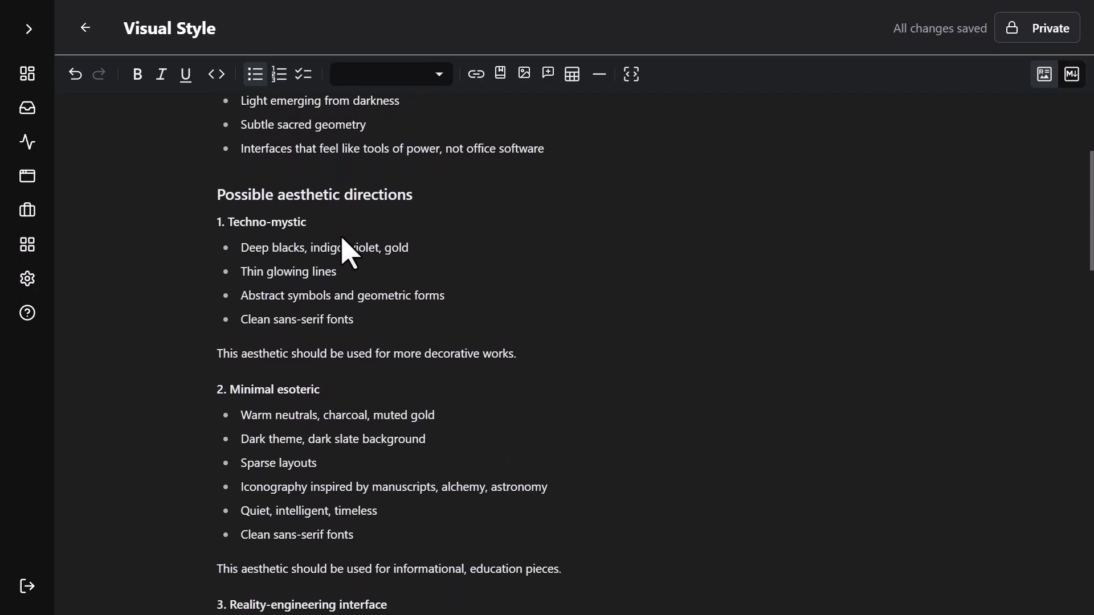
scroll(345, 251, down, 3)
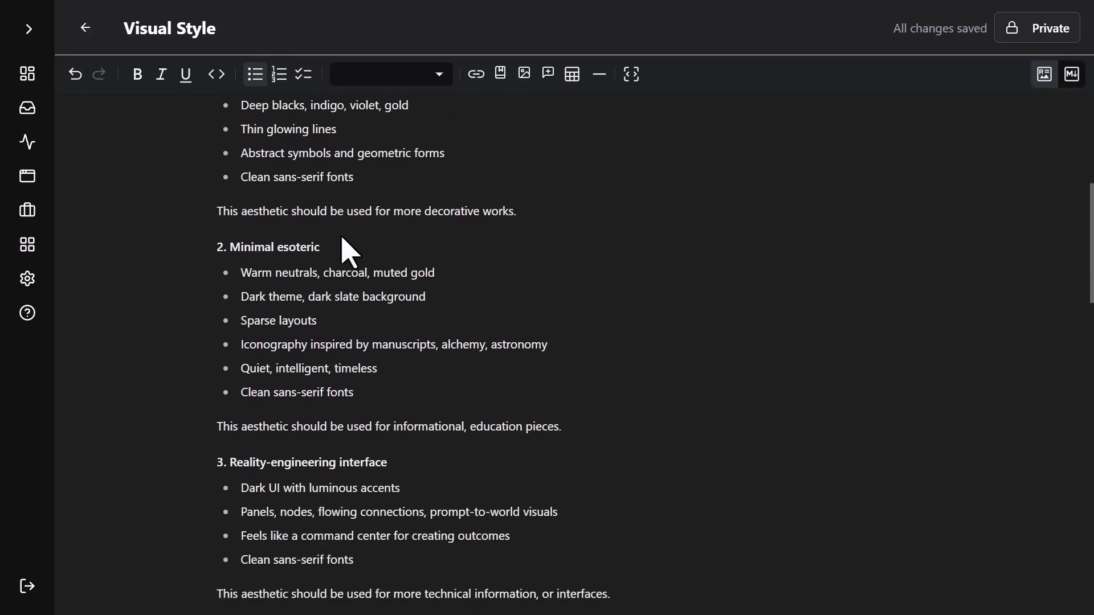
scroll(342, 239, down, 8)
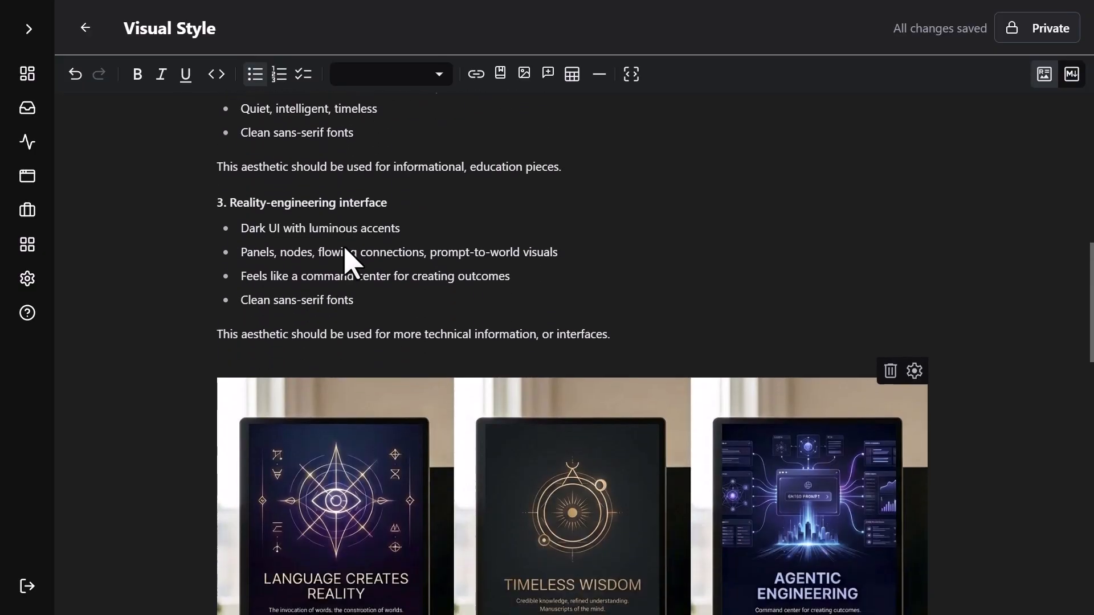
scroll(349, 262, down, 6)
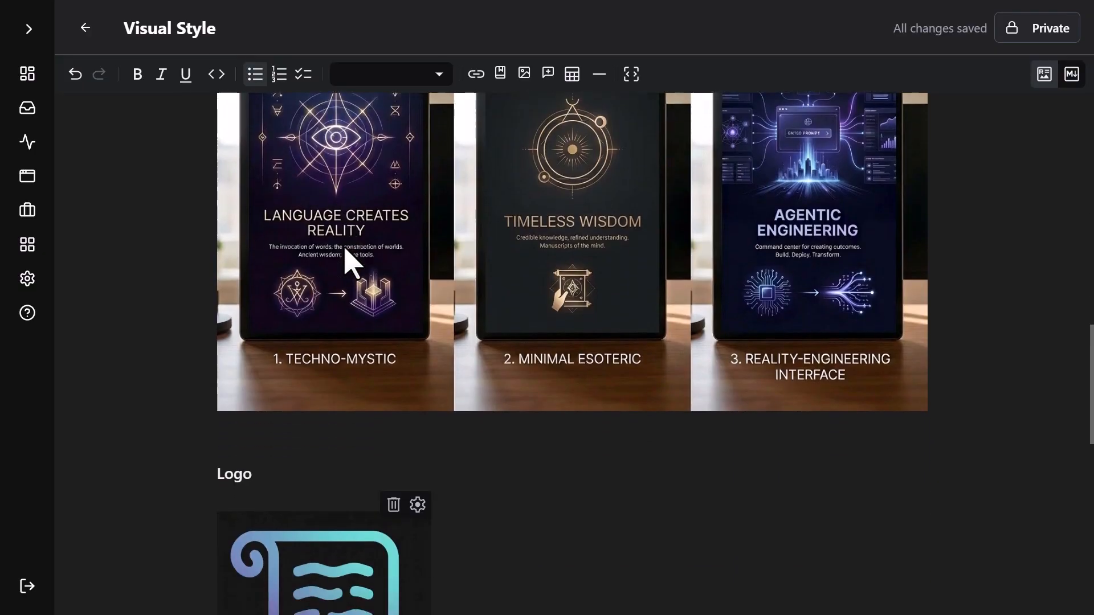
scroll(349, 263, down, 6)
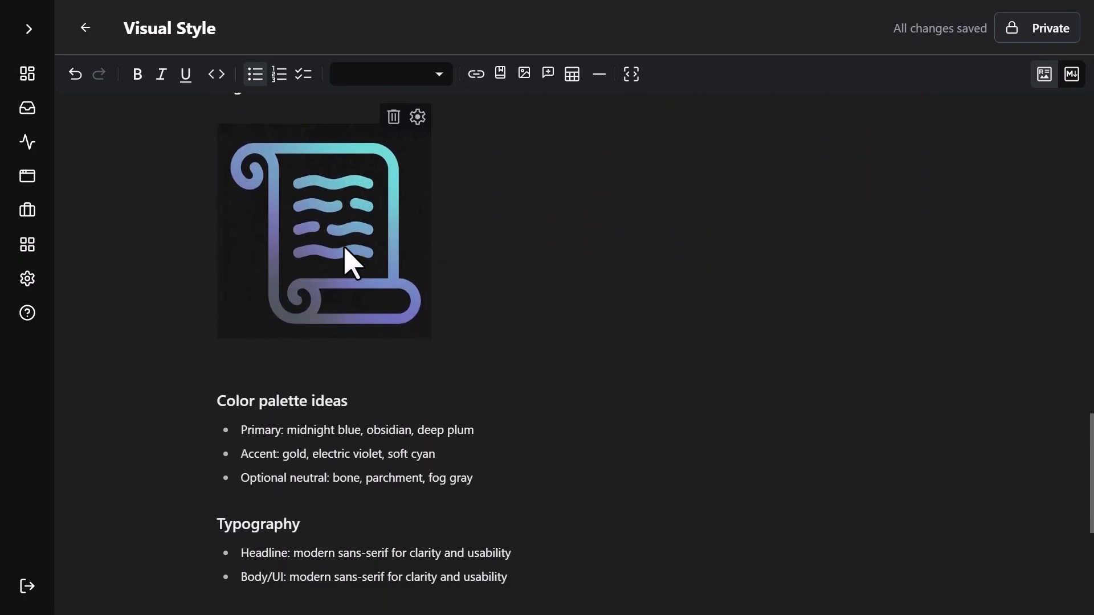
scroll(352, 263, down, 2)
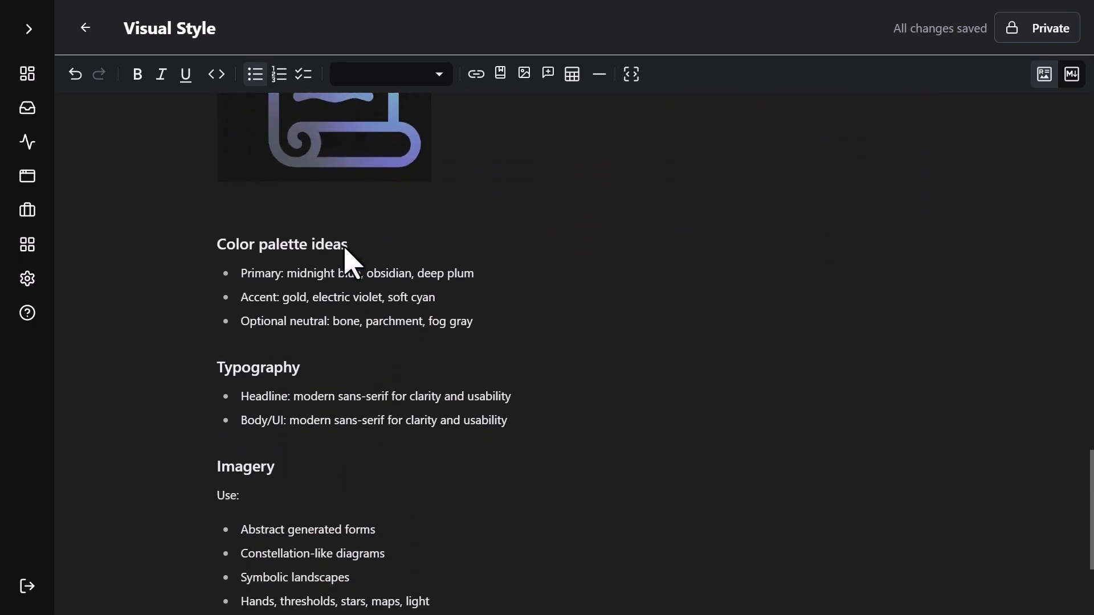
Step: Leave the Visual Style document and open the Eidos document from the Docs list
click(85, 28)
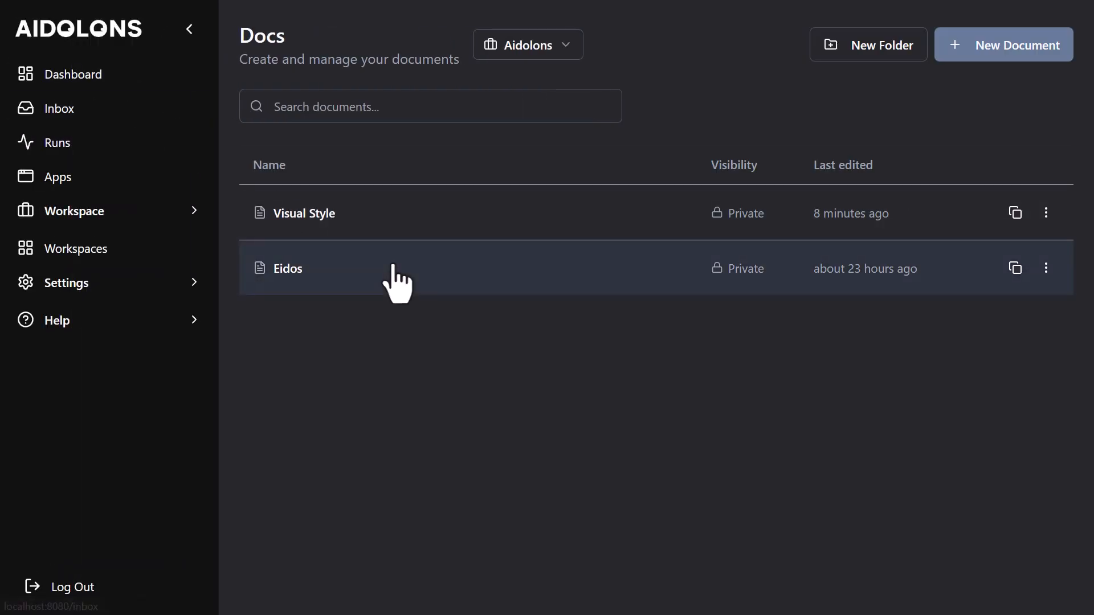
click(359, 276)
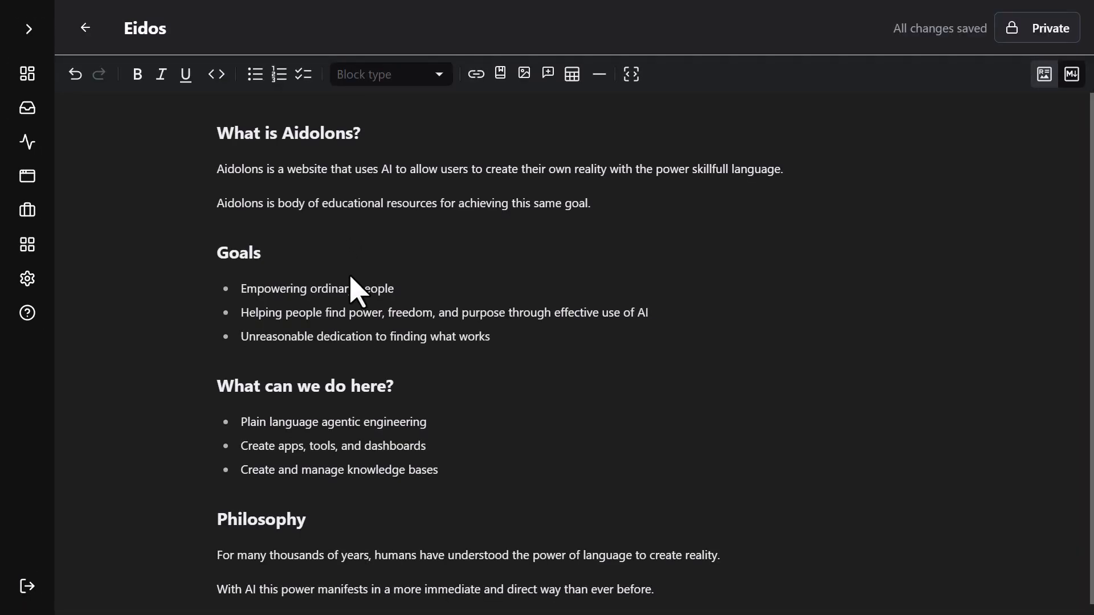